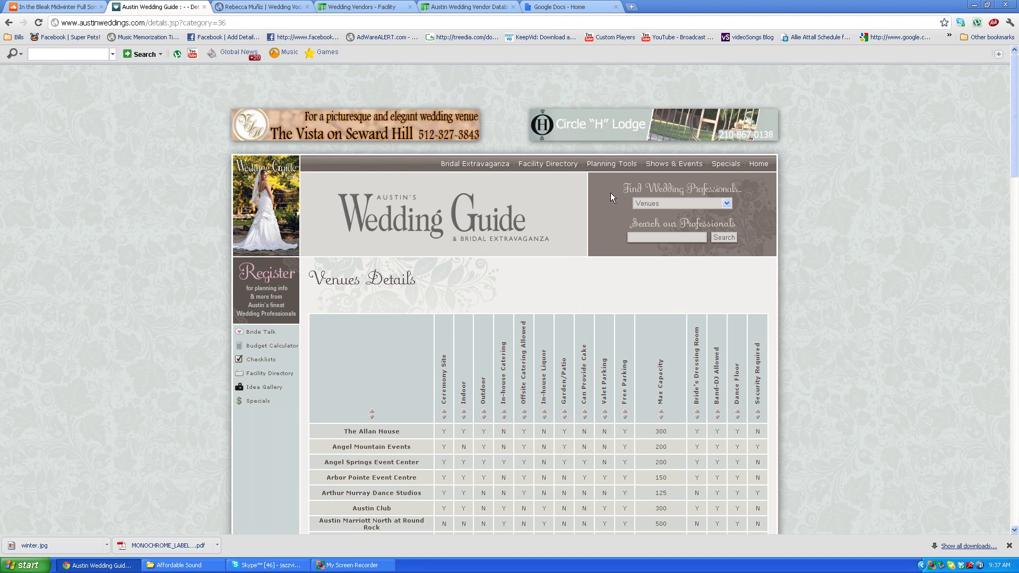
Step: Open The Allan House venue page in a new tab and copy its website address
{"action": "left_click", "coordinate": [653, 202]}
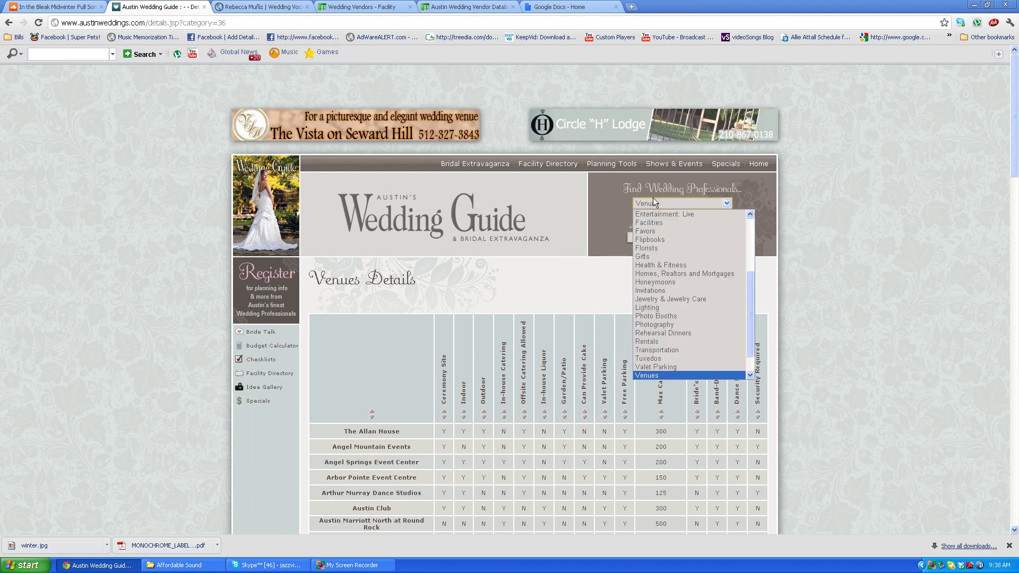
{"action": "mouse_move", "coordinate": [750, 293]}
{"action": "left_mouse_down"}
{"action": "mouse_move", "coordinate": [751, 322]}
{"action": "mouse_move", "coordinate": [752, 209]}
{"action": "left_mouse_up"}
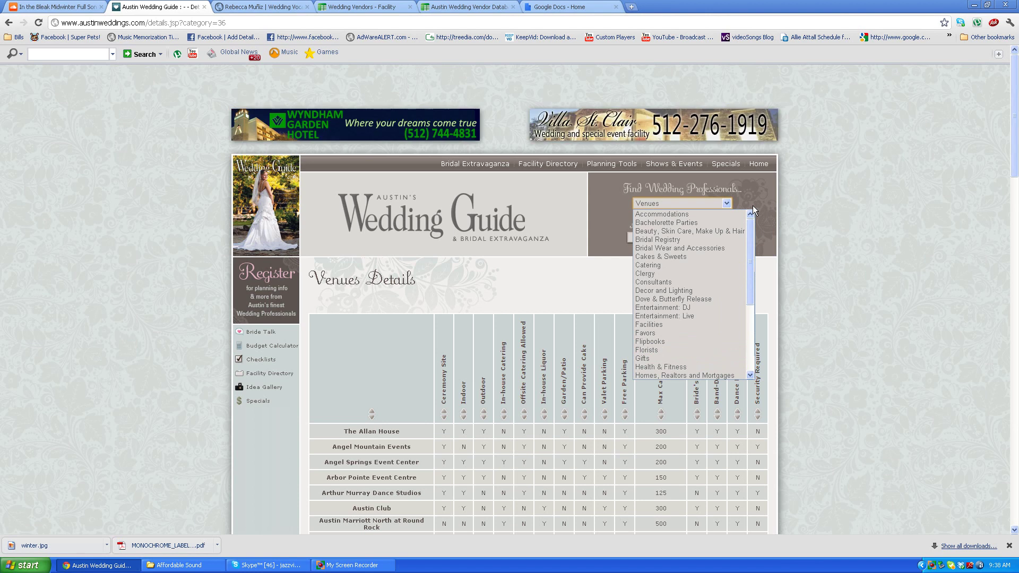
{"action": "left_click_drag", "start_coordinate": [751, 255], "coordinate": [762, 342]}
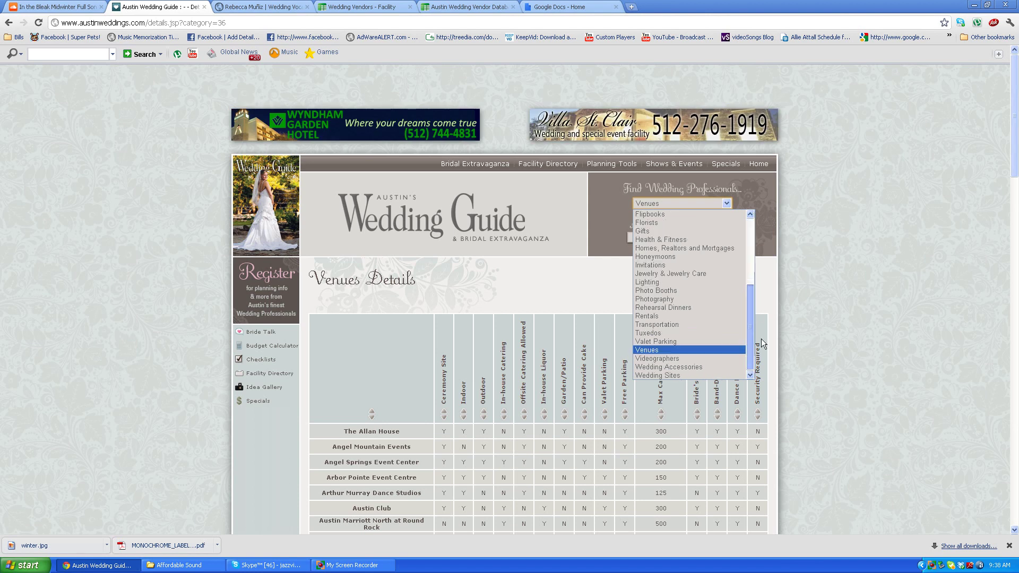
{"action": "left_click", "coordinate": [690, 350]}
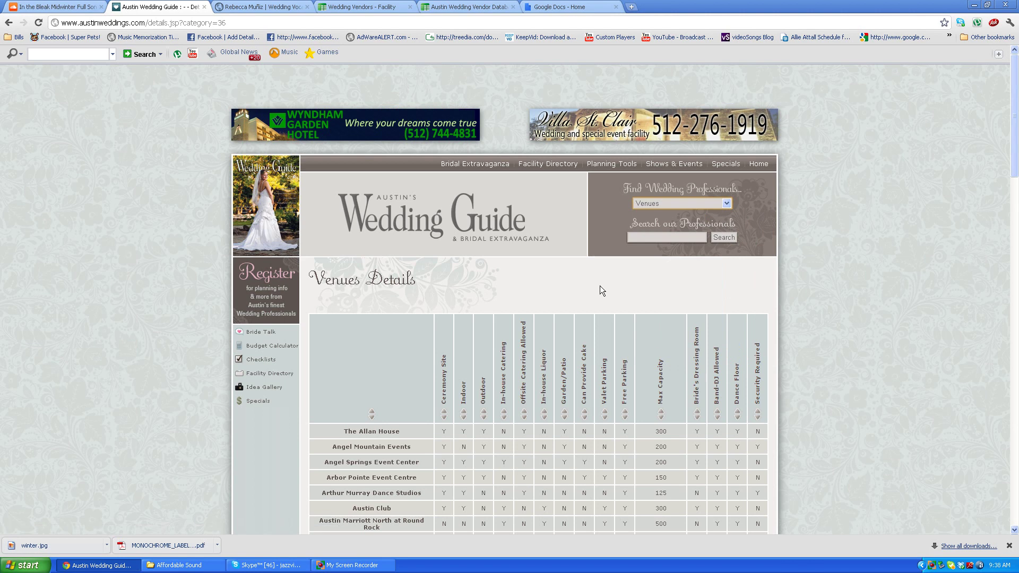
{"action": "scroll", "coordinate": [550, 251], "scroll_direction": "down", "scroll_amount": 2}
{"action": "scroll", "coordinate": [452, 284], "scroll_direction": "down", "scroll_amount": 2}
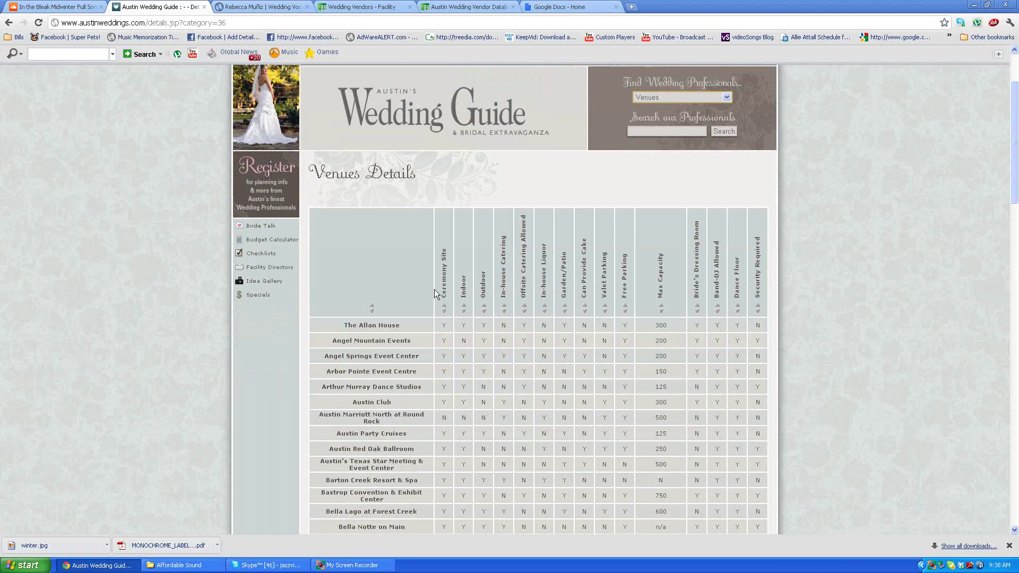
{"action": "right_click", "coordinate": [371, 325]}
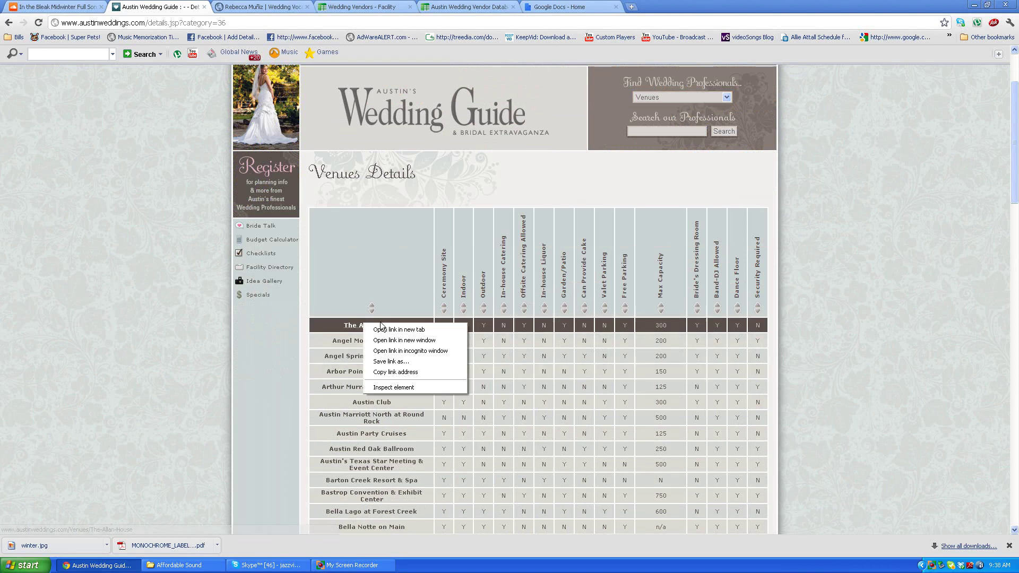
{"action": "left_click", "coordinate": [398, 329]}
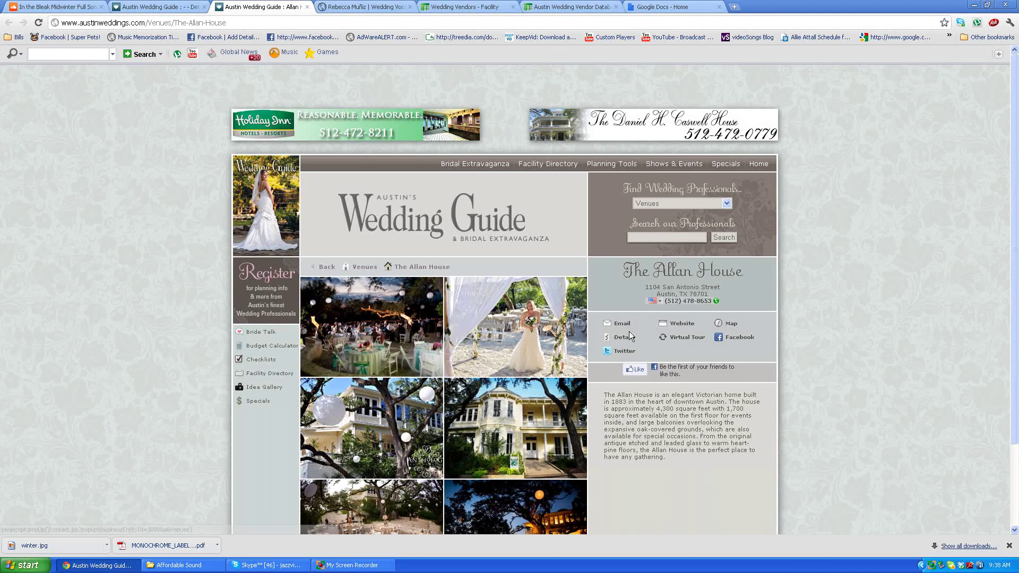
{"action": "right_click", "coordinate": [681, 327]}
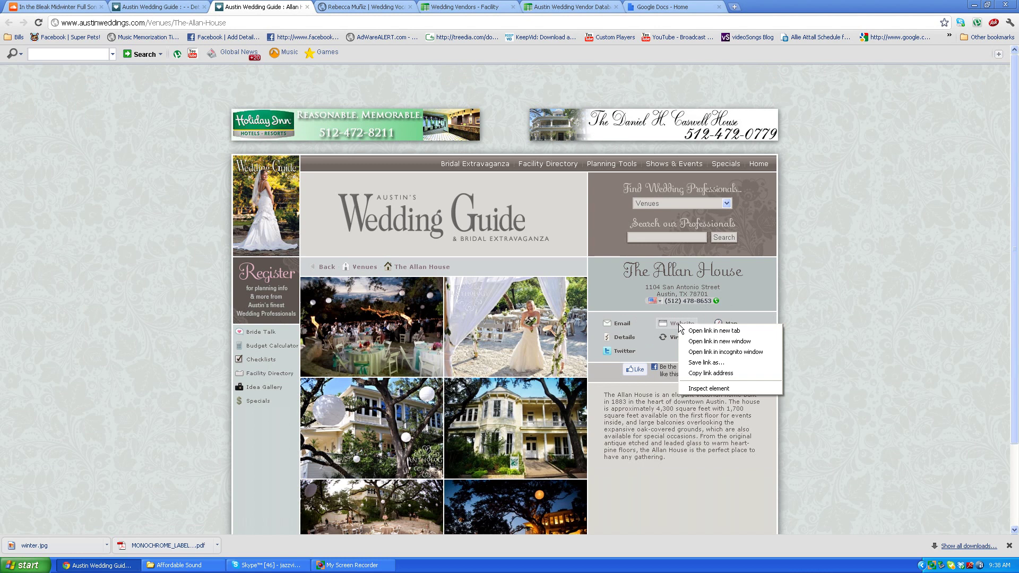
{"action": "left_click", "coordinate": [711, 373]}
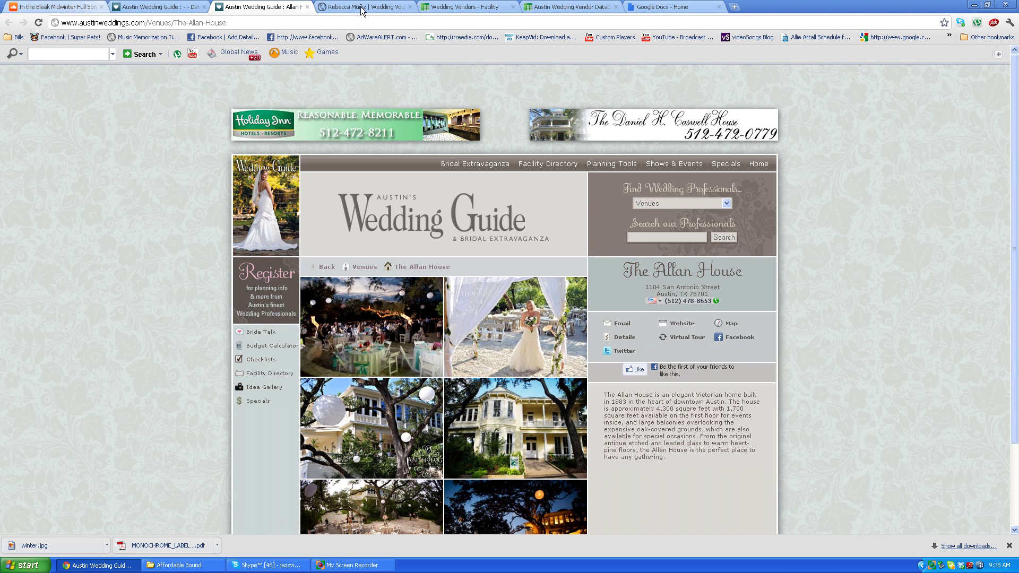
Step: Rename the spreadsheet to 'Wedding Vendors - Venues', replacing Facility with Venues
{"action": "left_click", "coordinate": [465, 6]}
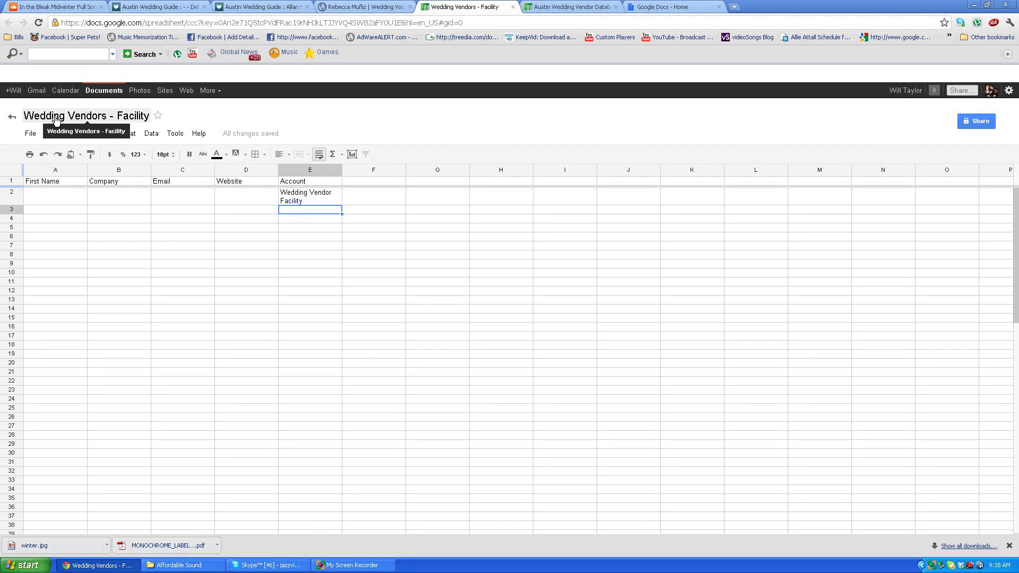
{"action": "left_click", "coordinate": [111, 117]}
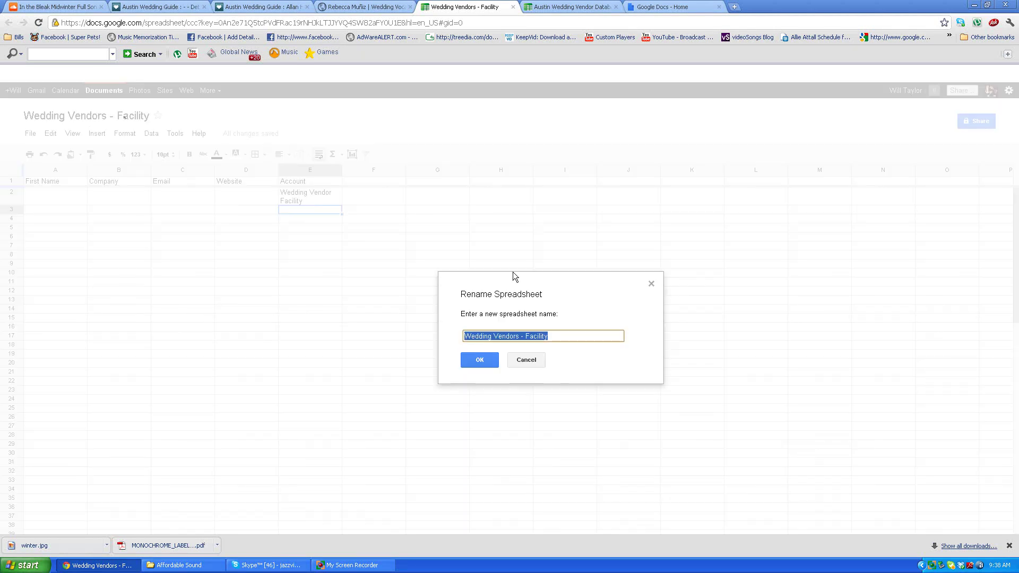
{"action": "double_click", "coordinate": [535, 336]}
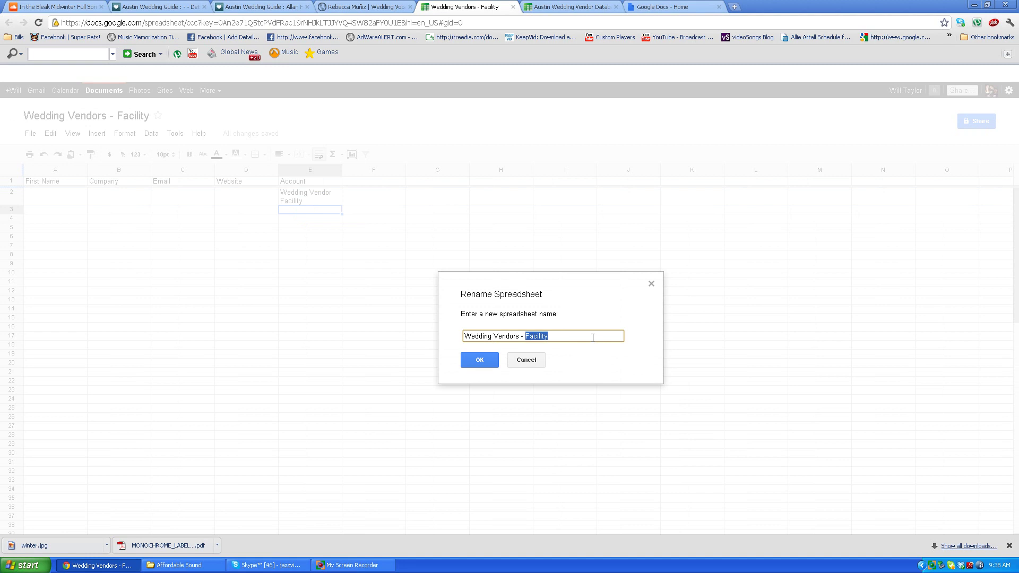
{"action": "type", "text": "Ven"}
{"action": "type", "text": "ues"}
{"action": "left_click", "coordinate": [495, 361]}
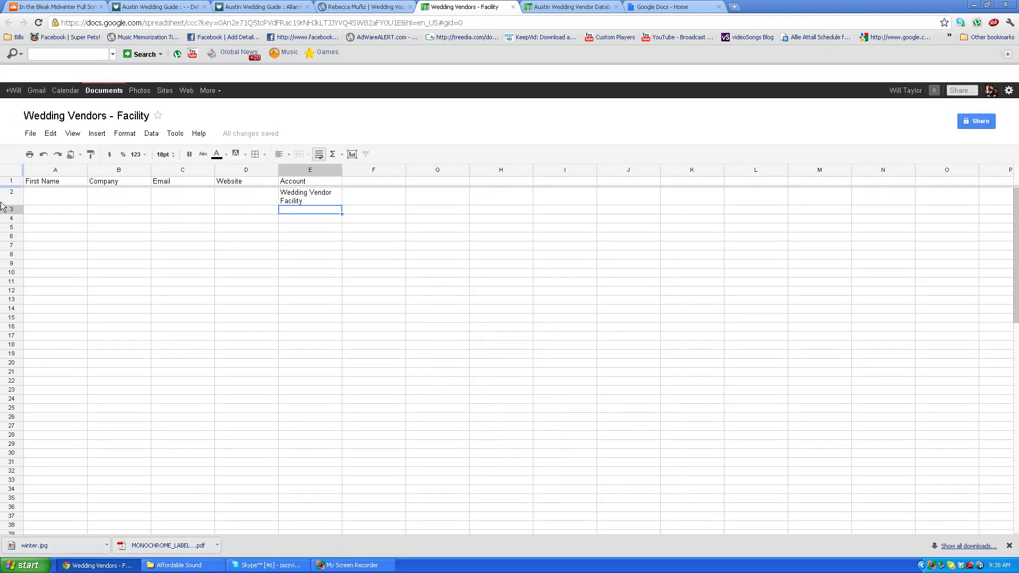
{"action": "left_click", "coordinate": [184, 199]}
Step: Paste The Allan House website into Website cell D2
{"action": "left_click", "coordinate": [239, 198]}
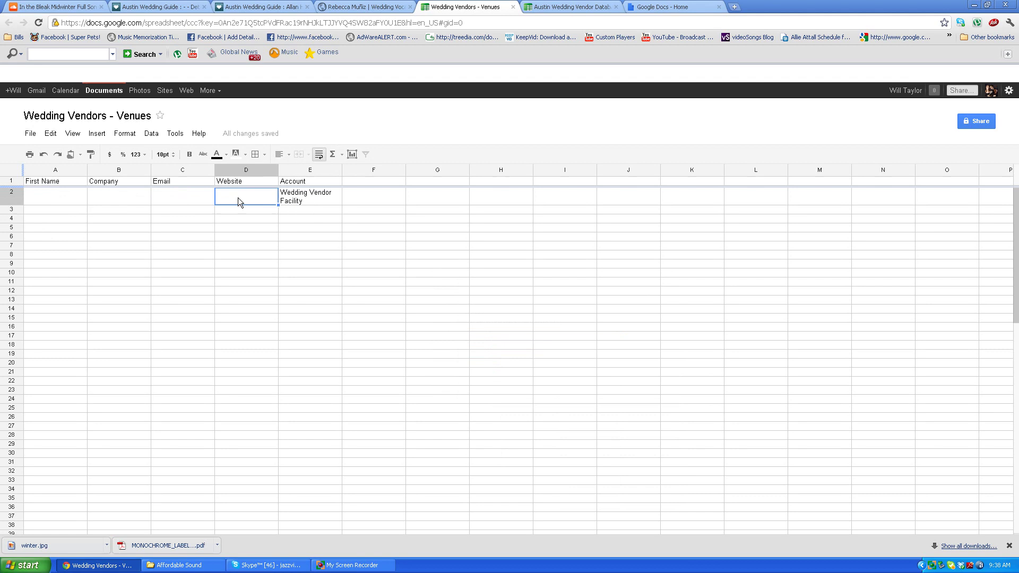
{"action": "type", "text": "http://www.allanhouse.com/"}
{"action": "left_click", "coordinate": [176, 199]}
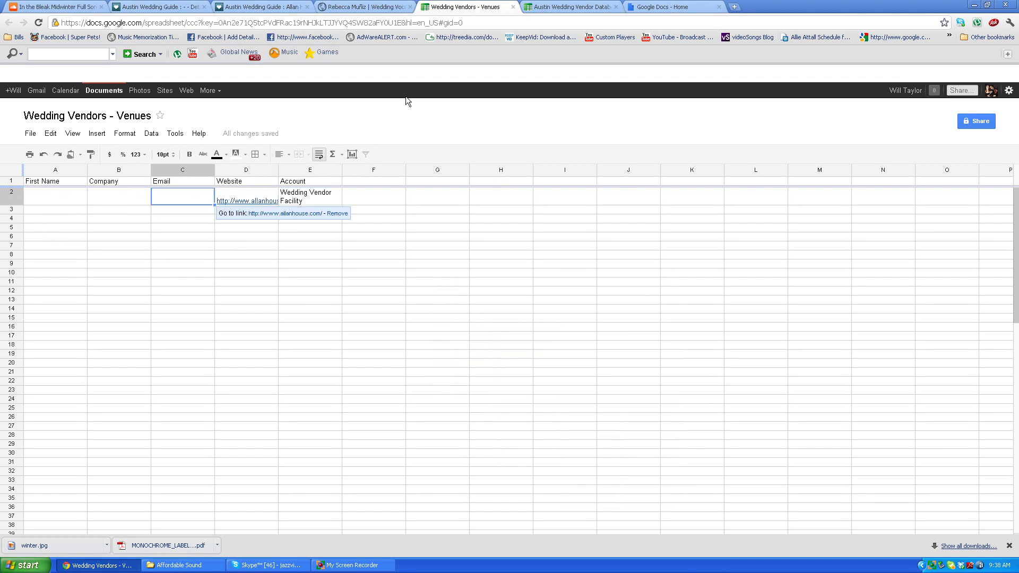
{"action": "left_click", "coordinate": [257, 6]}
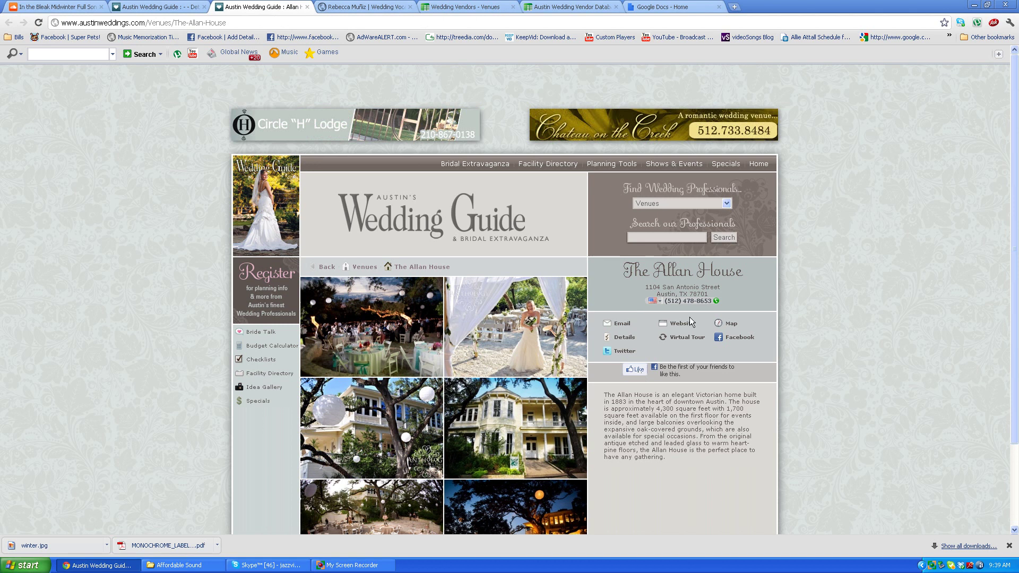
Step: Preview The Allan House email contact form, then view its details listing 300-guest capacity
{"action": "right_click", "coordinate": [622, 326]}
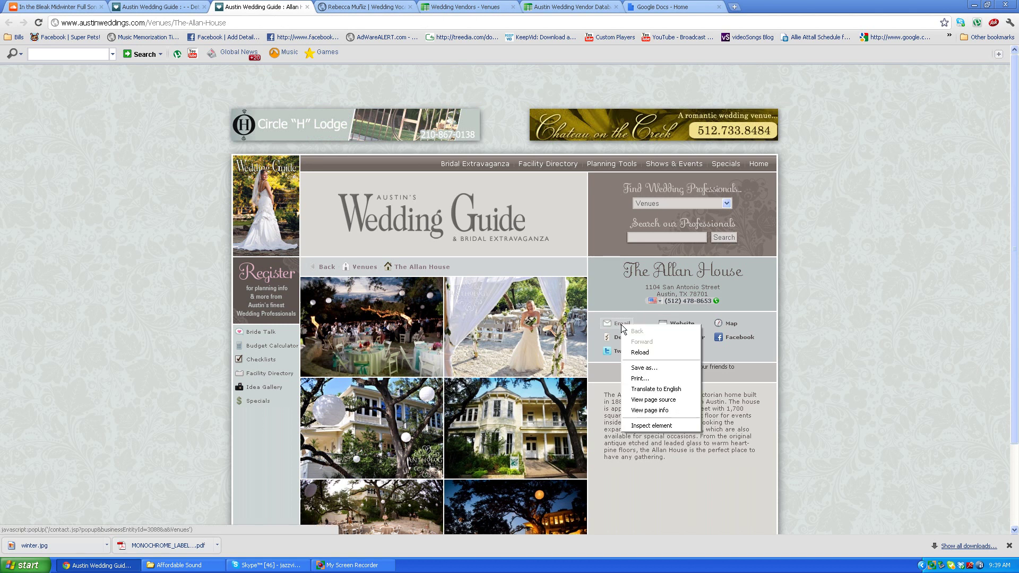
{"action": "left_click", "coordinate": [865, 355]}
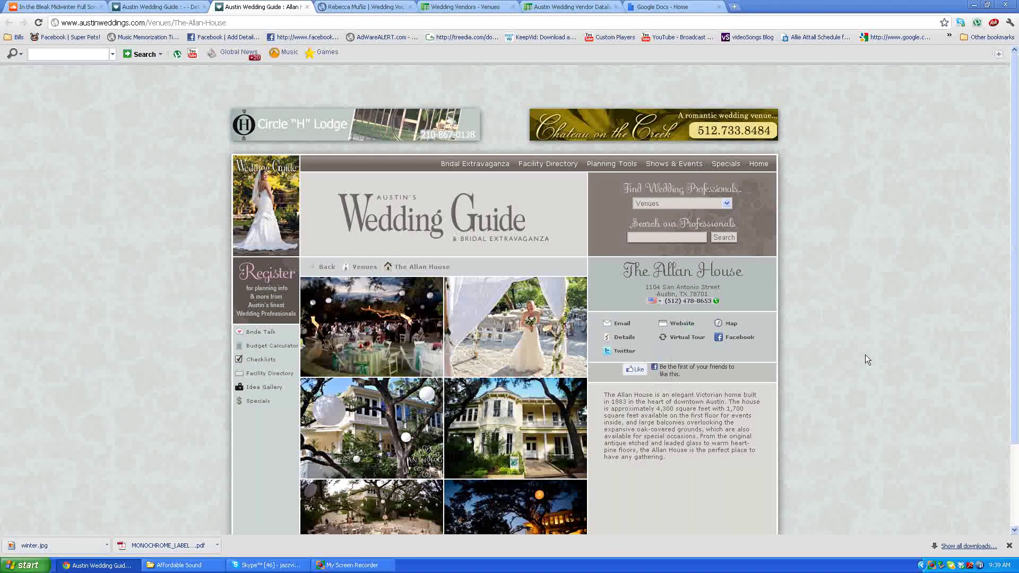
{"action": "left_click", "coordinate": [624, 325]}
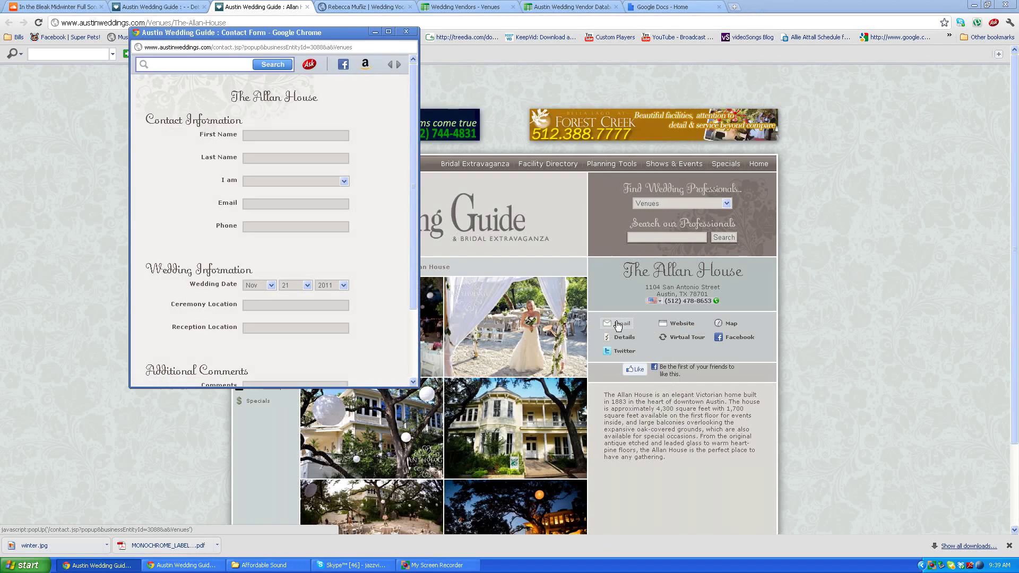
{"action": "left_click", "coordinate": [406, 33]}
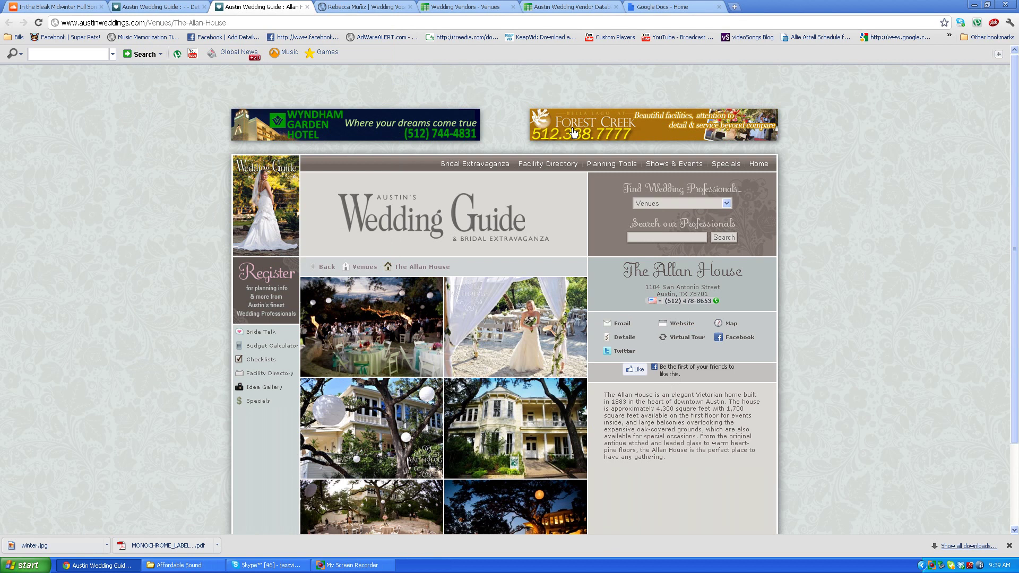
{"action": "left_click", "coordinate": [631, 343]}
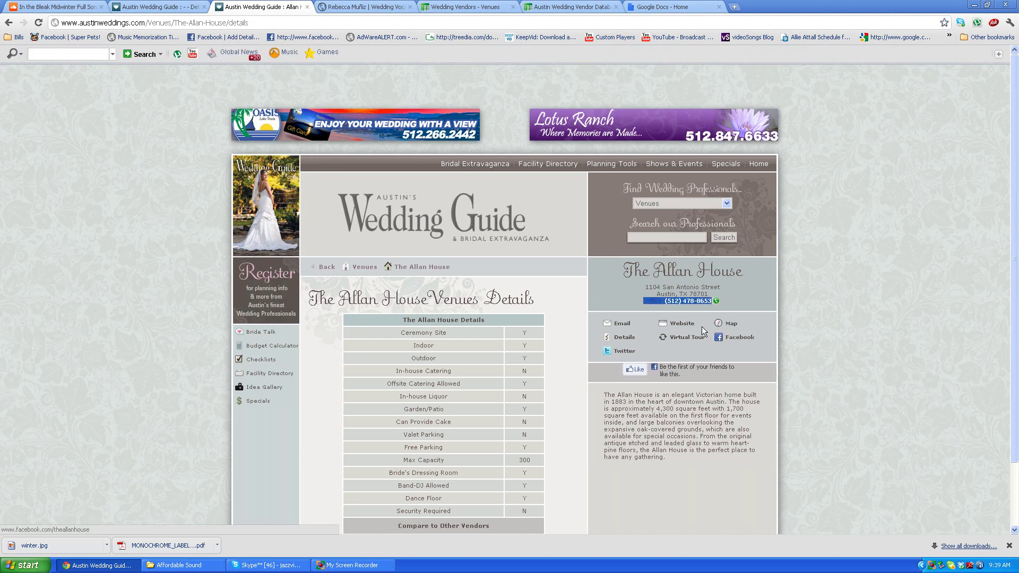
{"action": "left_click", "coordinate": [464, 7]}
{"action": "left_click", "coordinate": [140, 199]}
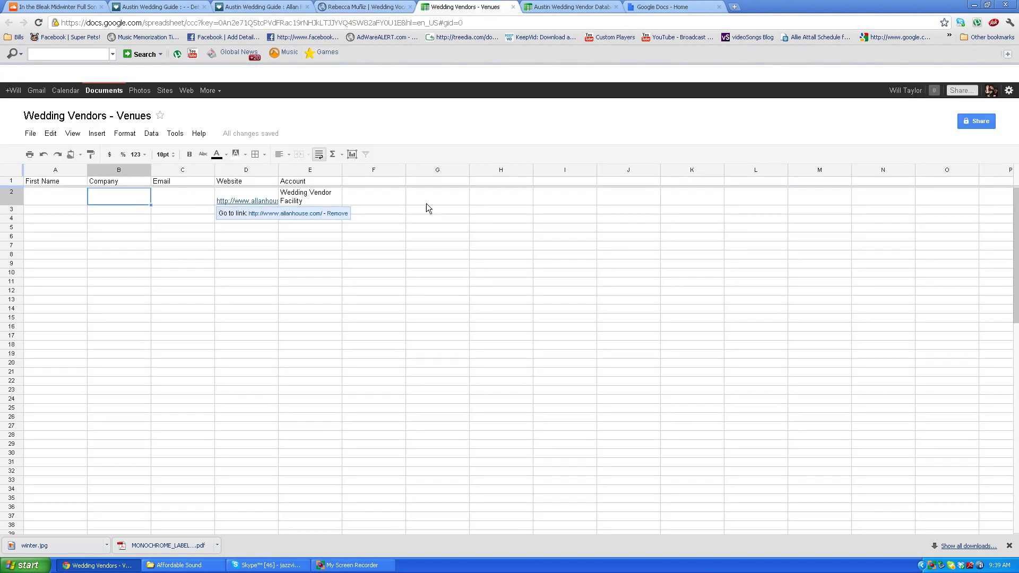
{"action": "right_click", "coordinate": [310, 171]}
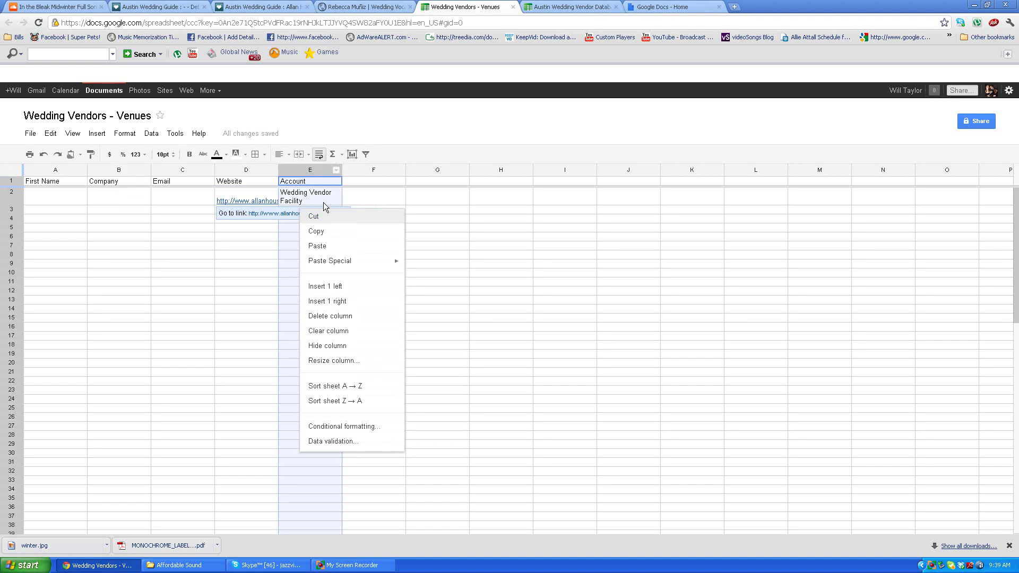
{"action": "left_click", "coordinate": [325, 285]}
{"action": "left_click", "coordinate": [296, 183]}
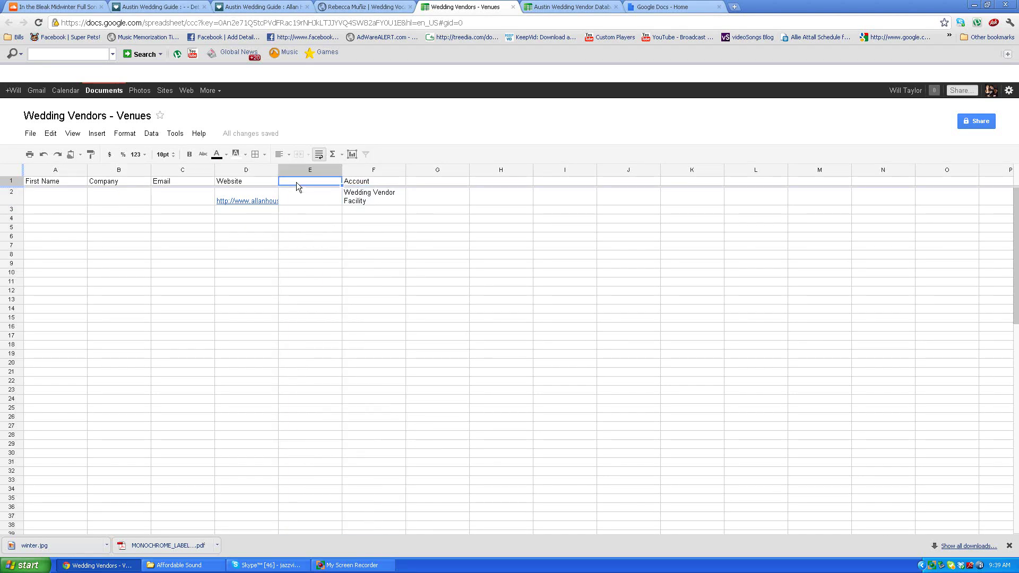
{"action": "type", "text": "Phone"}
{"action": "key", "text": "Return"}
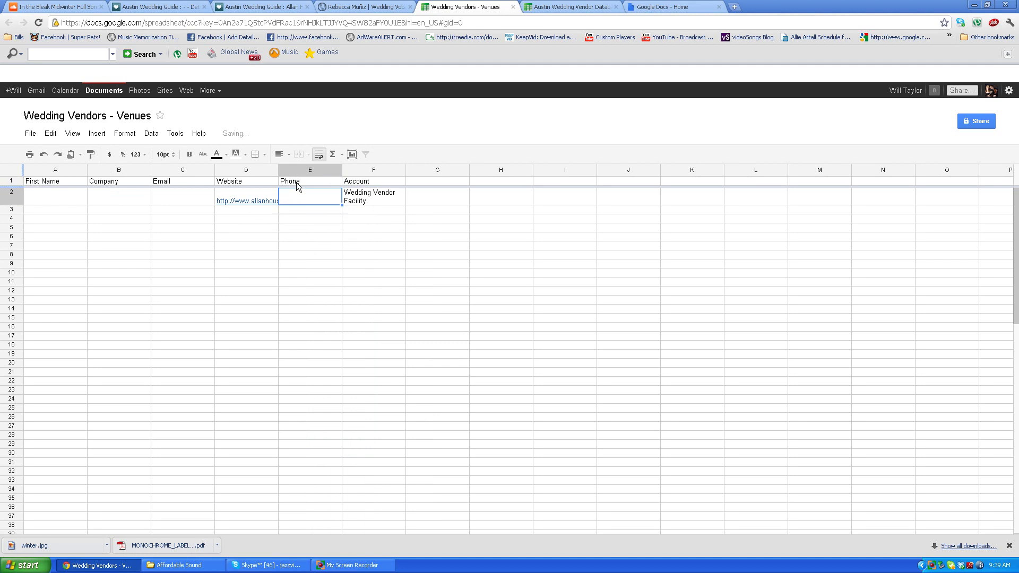
{"action": "key", "text": "ctrl+v"}
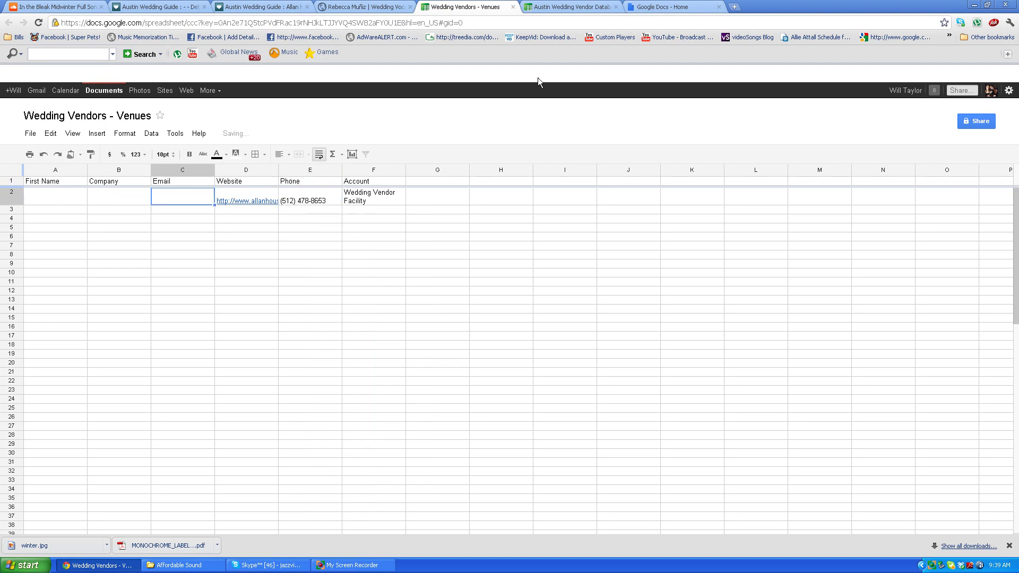
{"action": "left_click", "coordinate": [252, 7]}
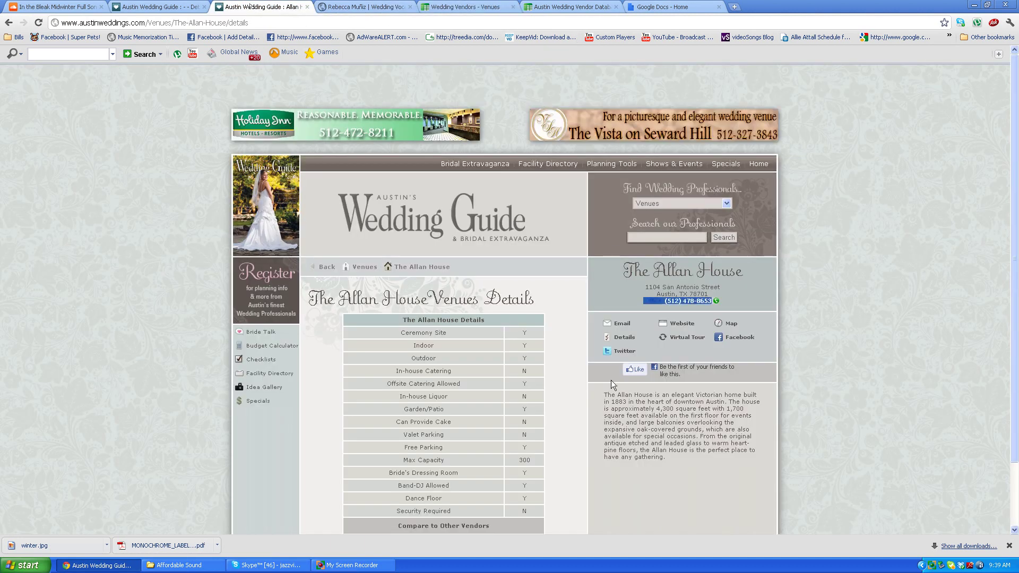
{"action": "right_click", "coordinate": [682, 326]}
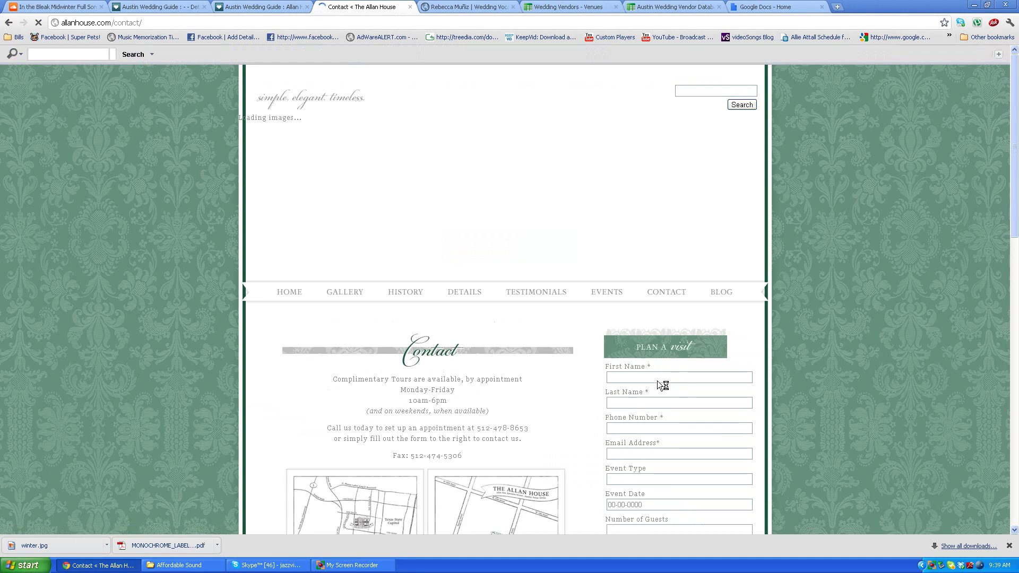
{"action": "scroll", "coordinate": [517, 398], "scroll_direction": "down", "scroll_amount": 1}
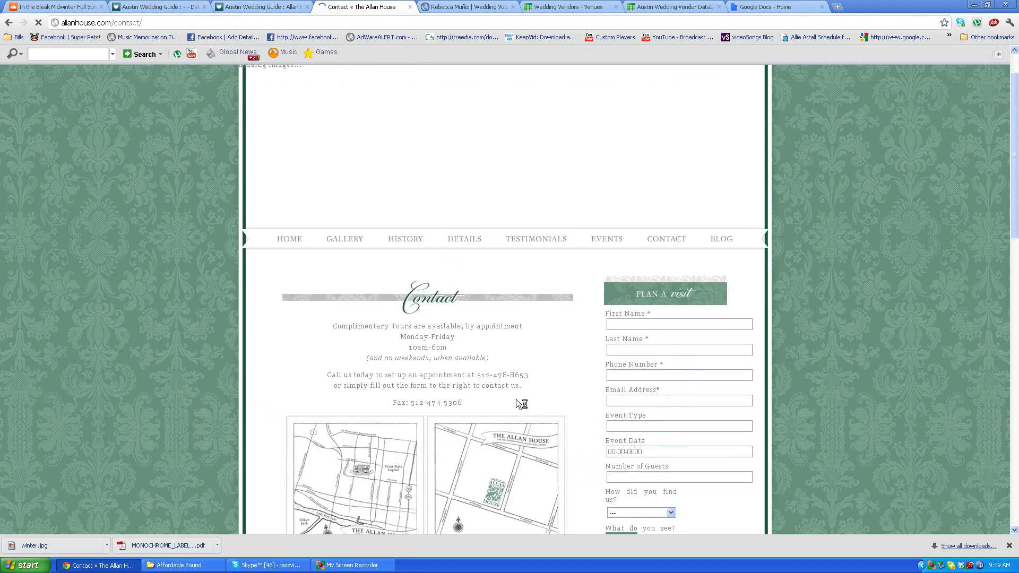
{"action": "scroll", "coordinate": [870, 433], "scroll_direction": "down", "scroll_amount": 4}
{"action": "scroll", "coordinate": [870, 434], "scroll_direction": "down", "scroll_amount": 3}
{"action": "scroll", "coordinate": [870, 434], "scroll_direction": "down", "scroll_amount": 3}
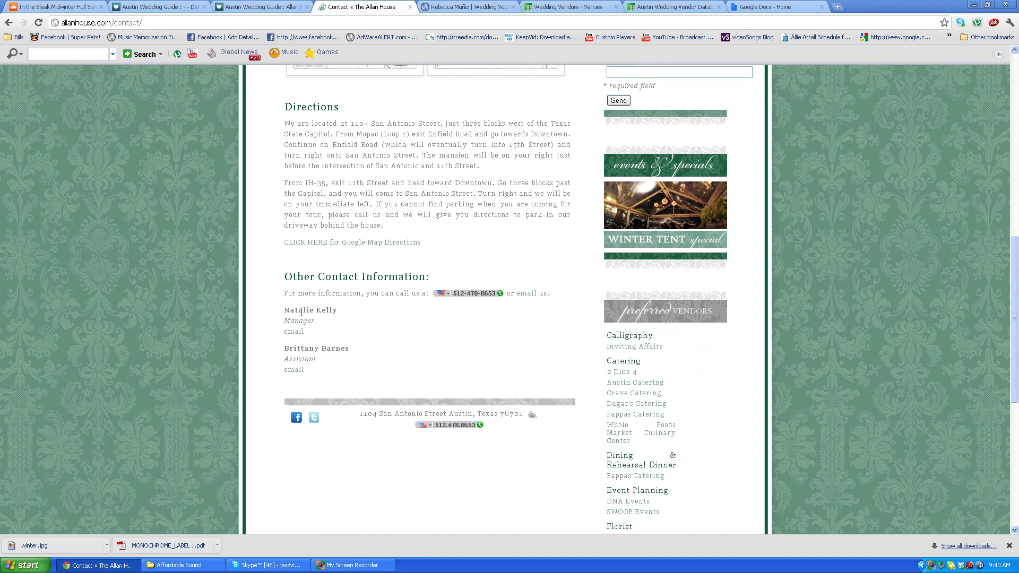
{"action": "left_click_drag", "start_coordinate": [285, 312], "coordinate": [338, 312]}
{"action": "key", "text": "ctrl+c"}
{"action": "left_click", "coordinate": [566, 8]}
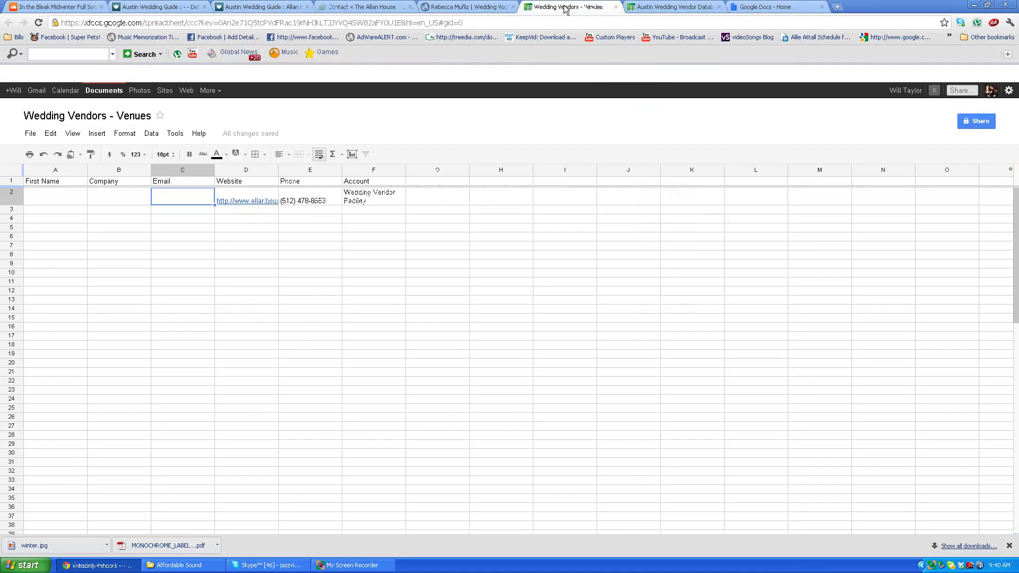
{"action": "left_click", "coordinate": [44, 198]}
{"action": "key", "text": "ctrl+v"}
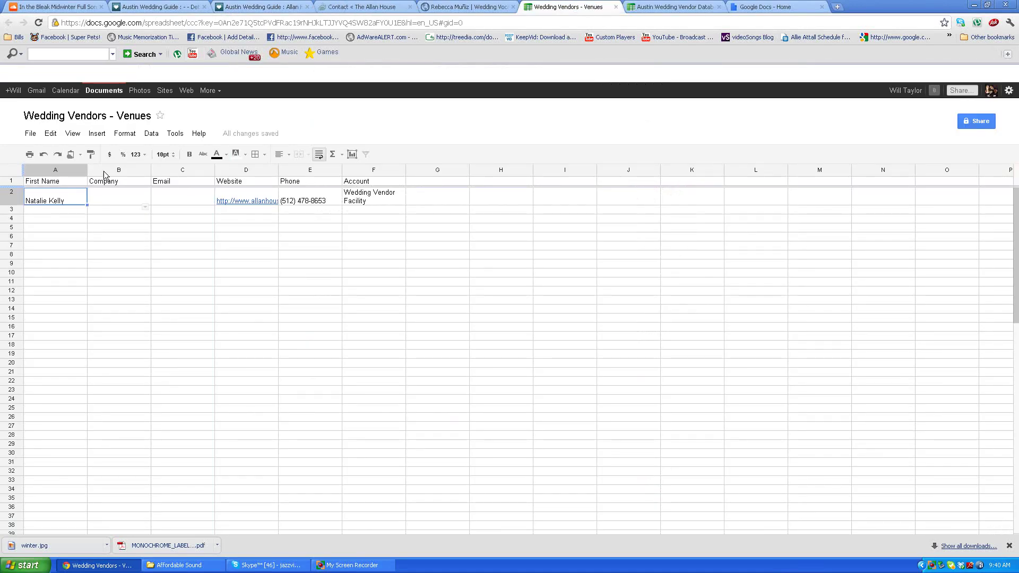
{"action": "right_click", "coordinate": [105, 172]}
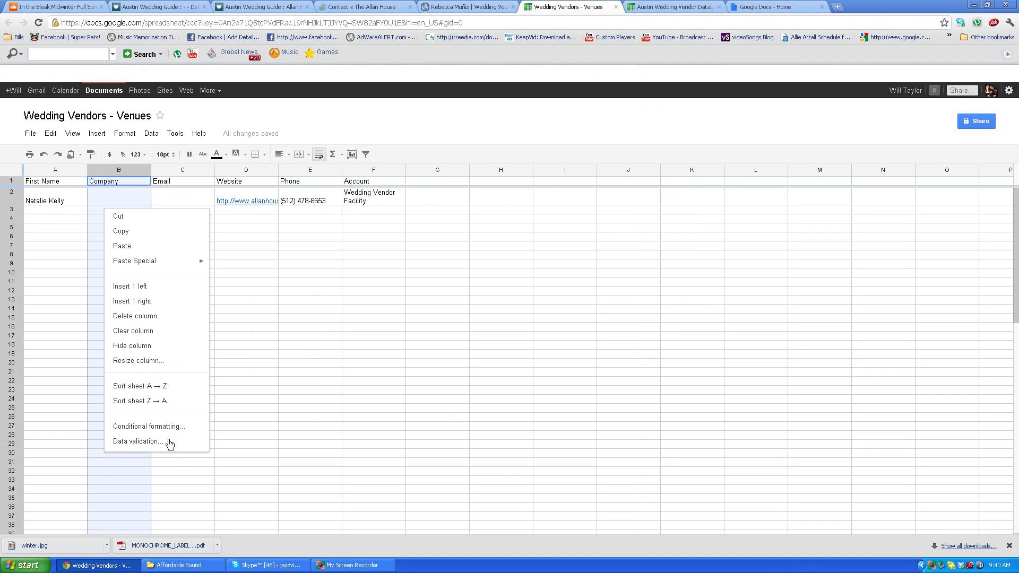
{"action": "left_click", "coordinate": [130, 286]}
{"action": "left_click", "coordinate": [102, 200]}
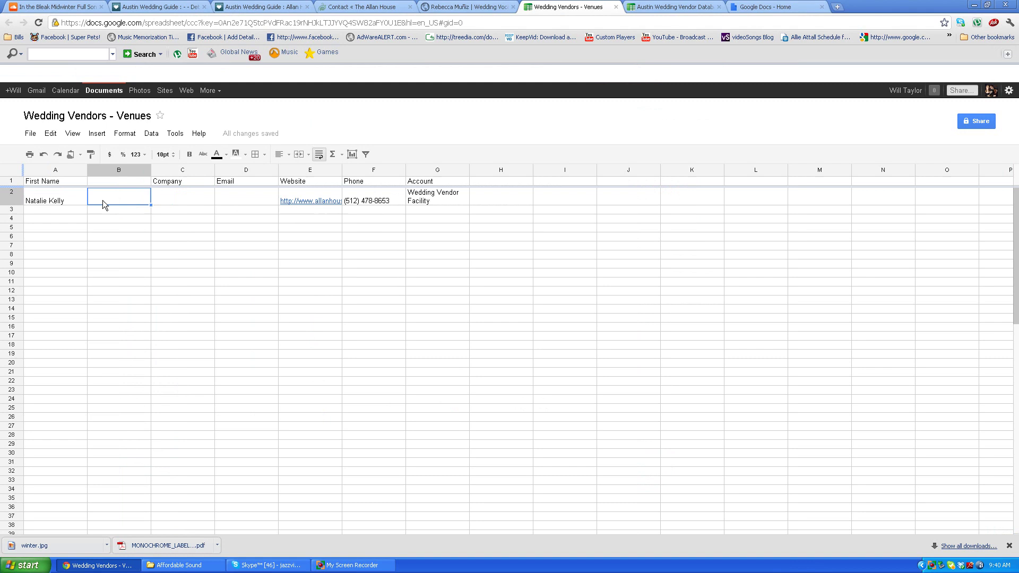
{"action": "key", "text": "Up"}
{"action": "type", "text": "La"}
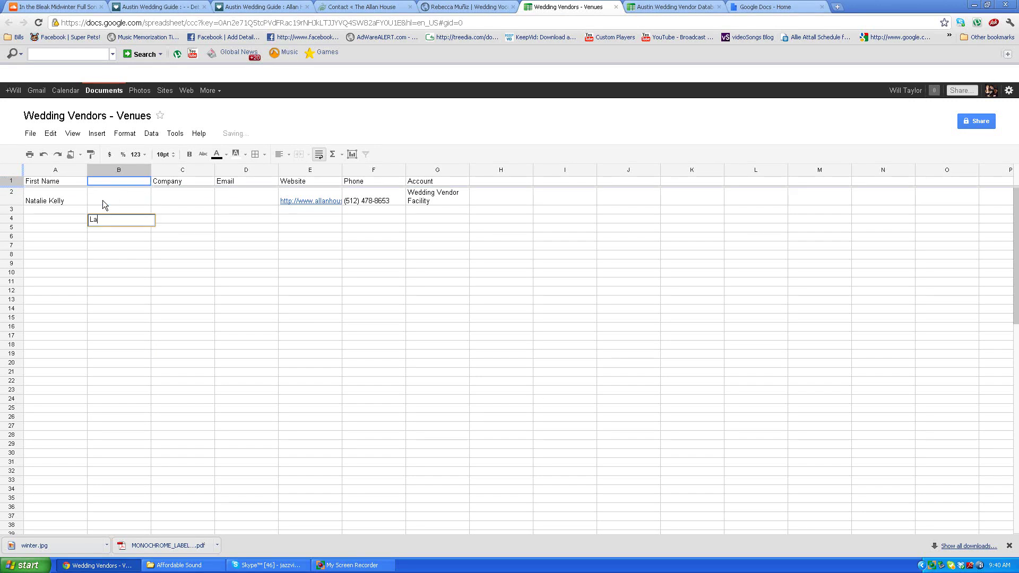
{"action": "type", "text": "st"}
{"action": "key", "text": "Return"}
{"action": "double_click", "coordinate": [56, 204]}
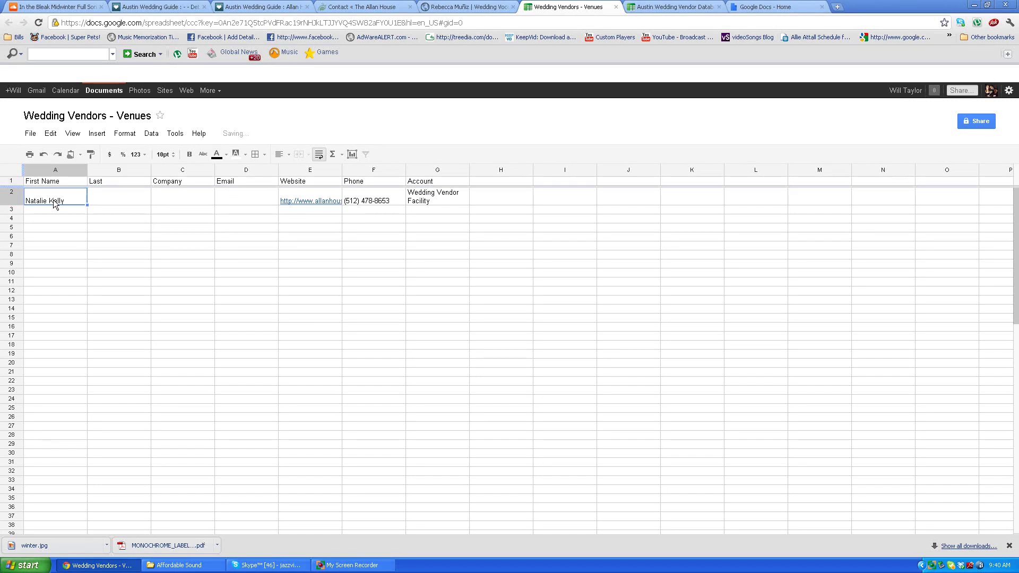
{"action": "key", "text": "ctrl+shift+Left"}
{"action": "key", "text": "BackSpace"}
{"action": "key", "text": "Tab"}
{"action": "type", "text": "Kelly"}
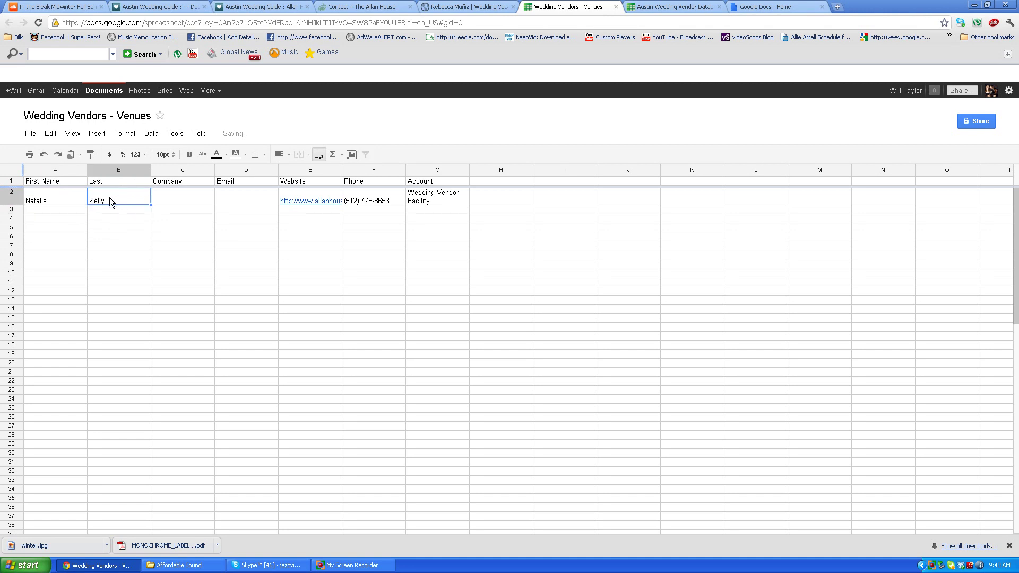
{"action": "left_click", "coordinate": [175, 199]}
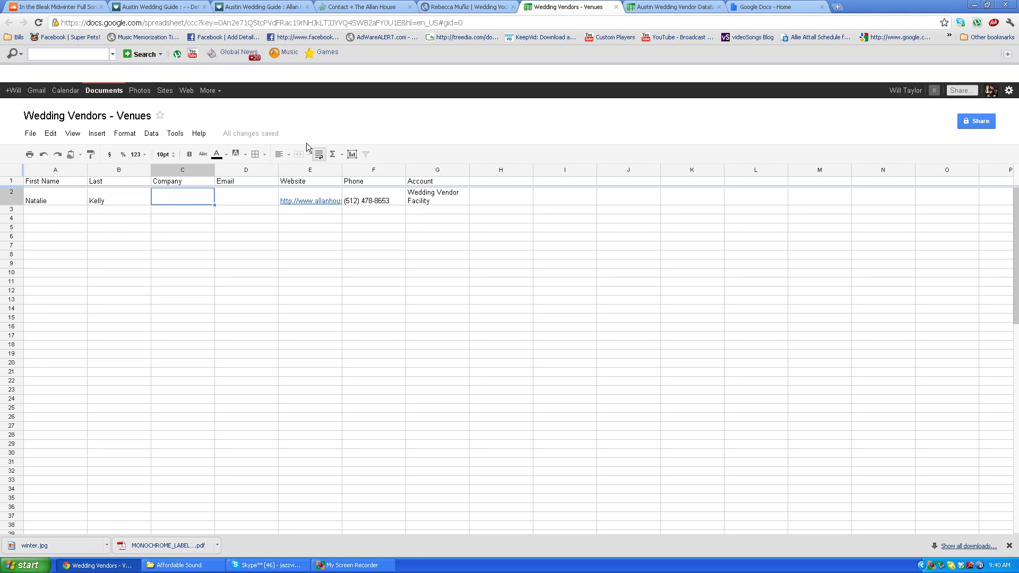
Step: Copy the manager's email from the contact page into cell D2
{"action": "left_click", "coordinate": [251, 6]}
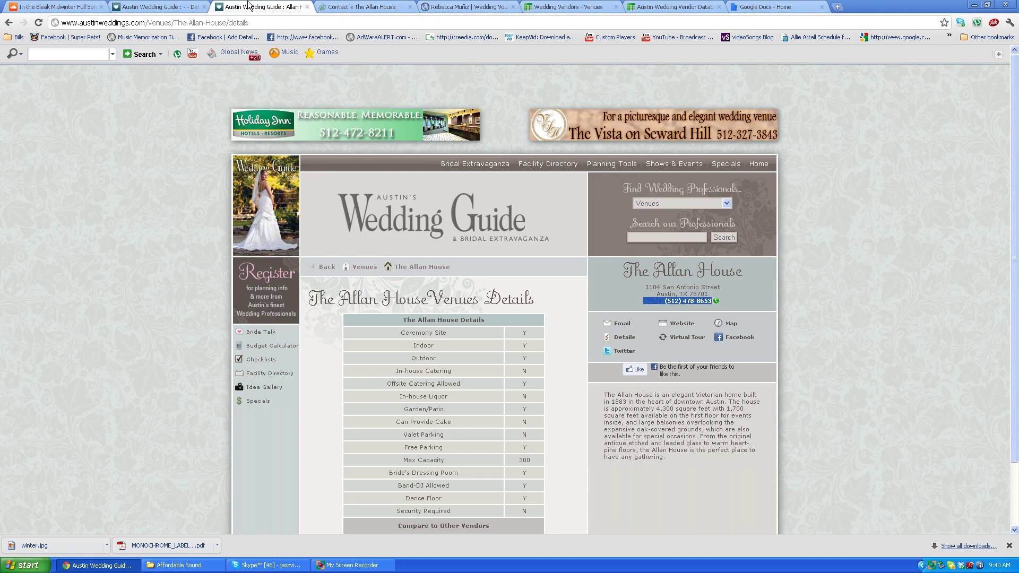
{"action": "left_click", "coordinate": [356, 7]}
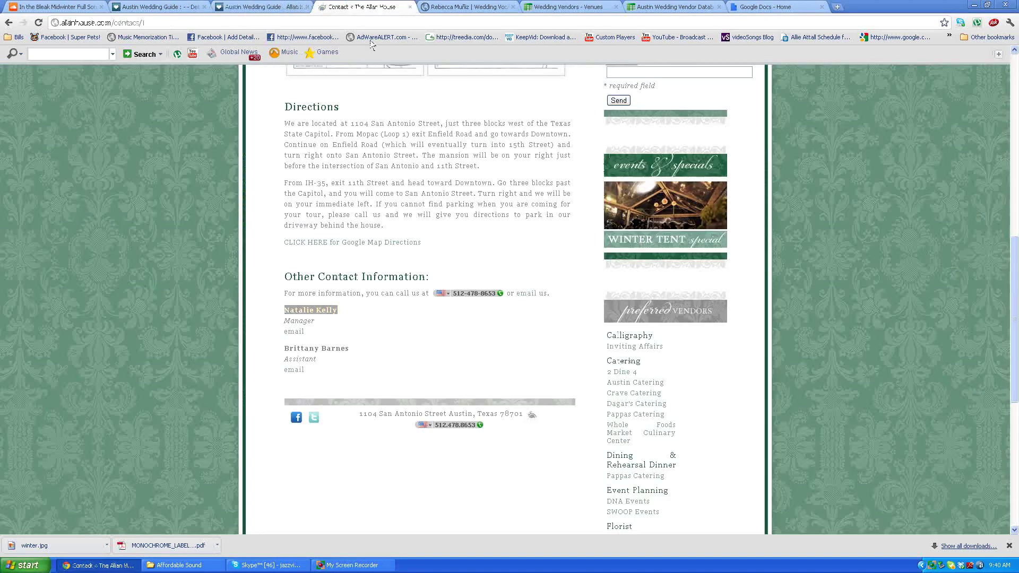
{"action": "right_click", "coordinate": [297, 333]}
{"action": "left_click", "coordinate": [340, 386]}
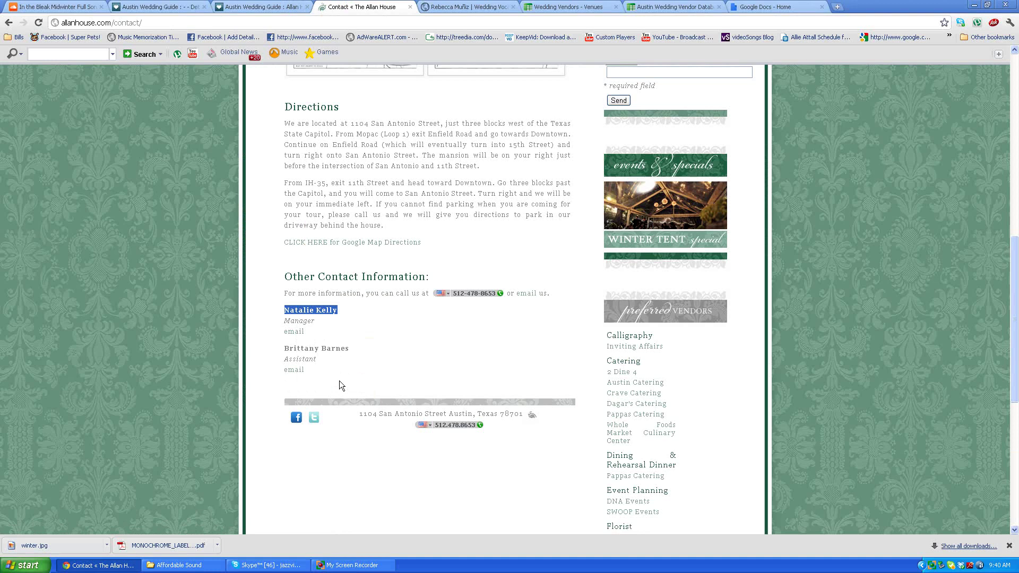
{"action": "left_click", "coordinate": [568, 7]}
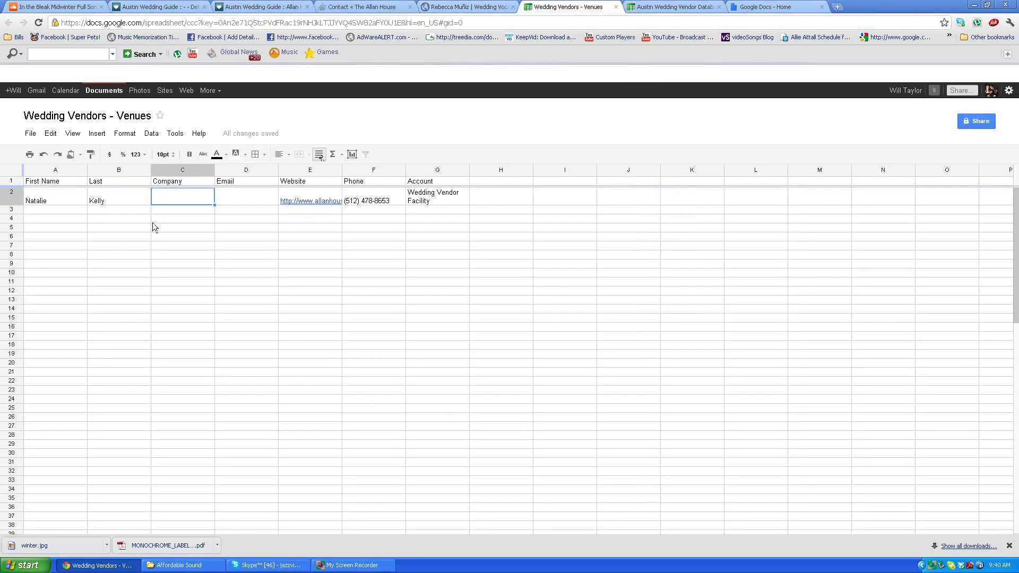
{"action": "left_click", "coordinate": [239, 201]}
{"action": "key", "text": "ctrl+v"}
{"action": "left_click", "coordinate": [469, 7]}
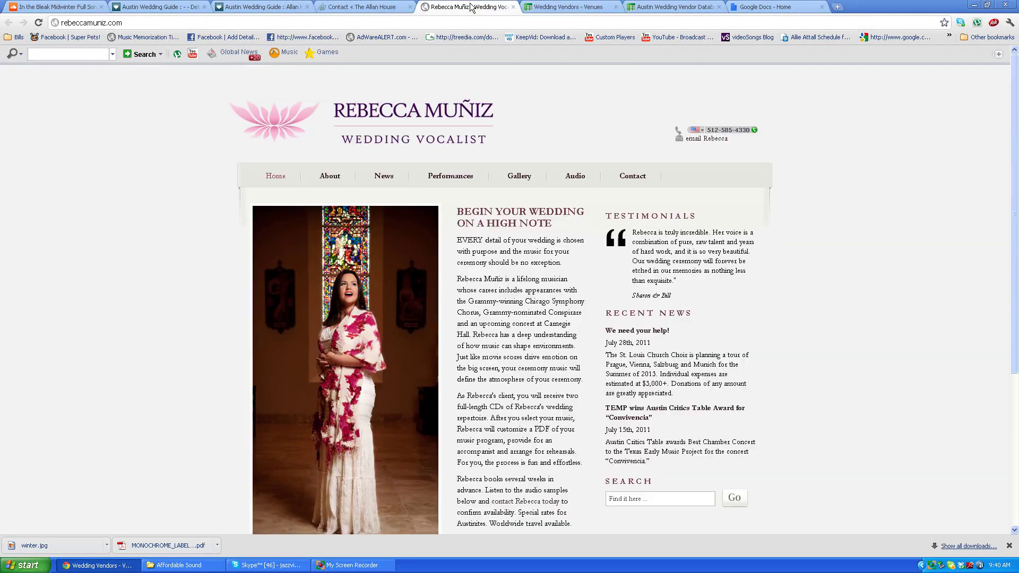
{"action": "left_click", "coordinate": [340, 8]}
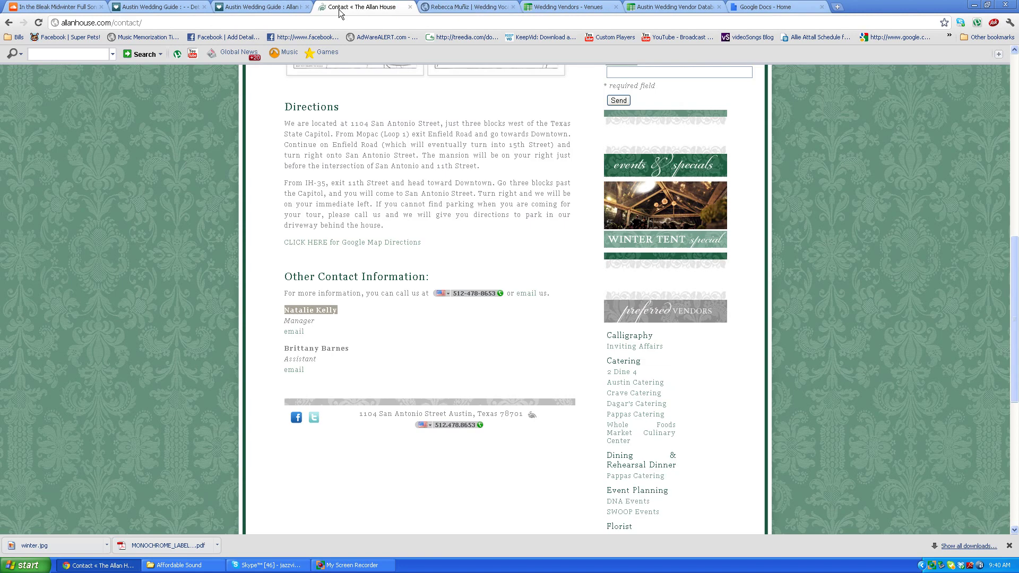
{"action": "right_click", "coordinate": [293, 370]}
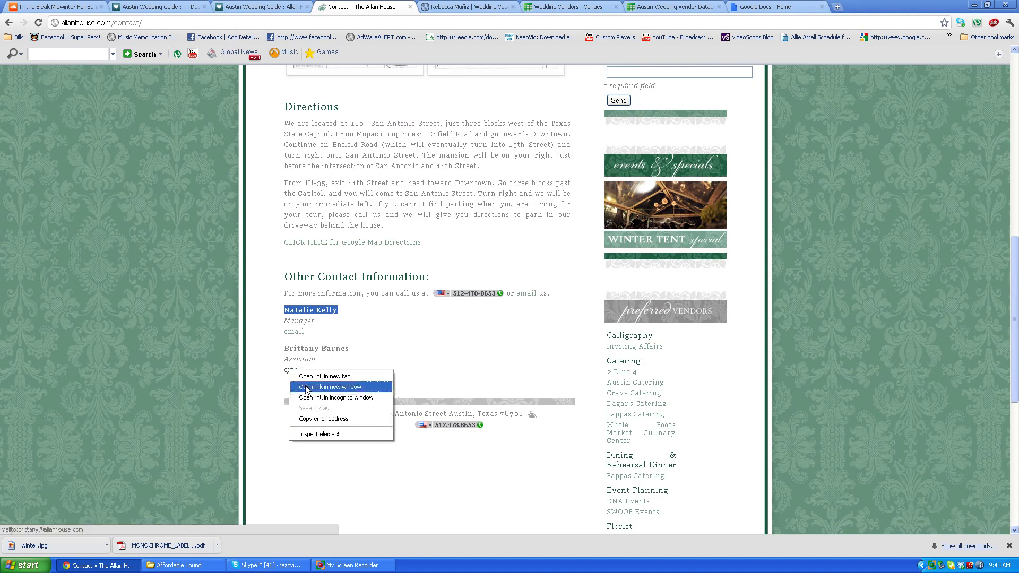
{"action": "left_click", "coordinate": [323, 419]}
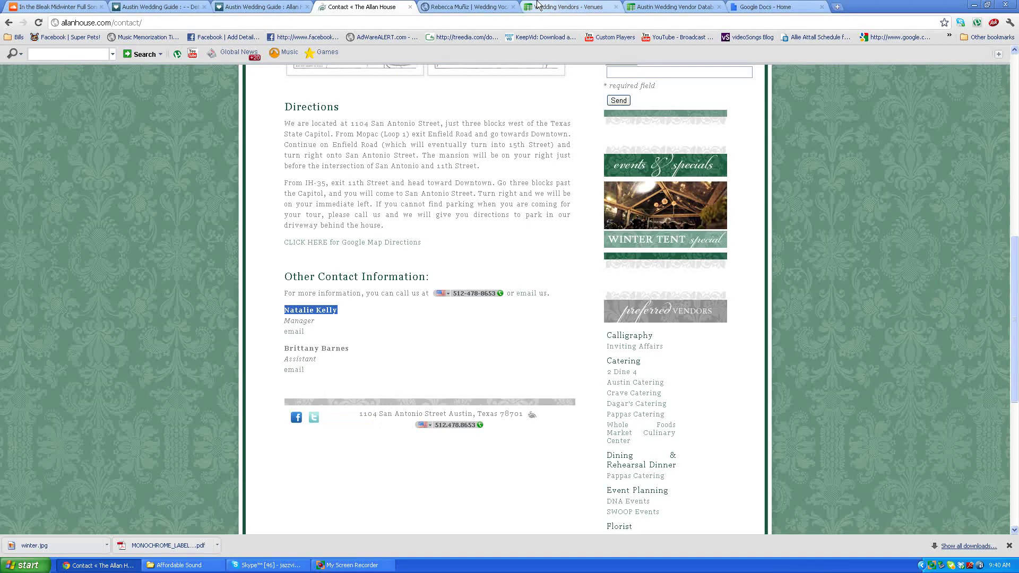
{"action": "left_click", "coordinate": [557, 7]}
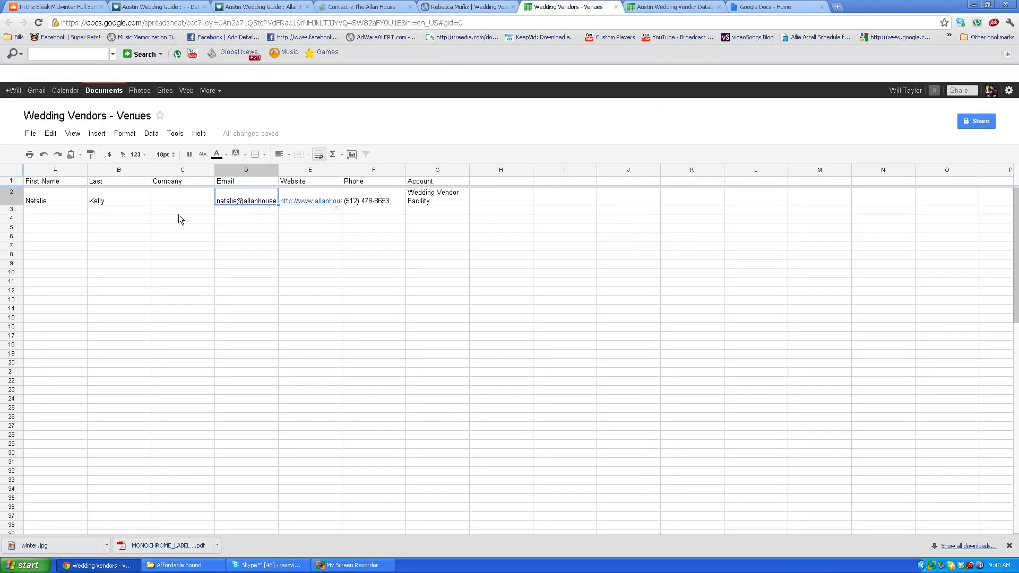
{"action": "left_click", "coordinate": [240, 213]}
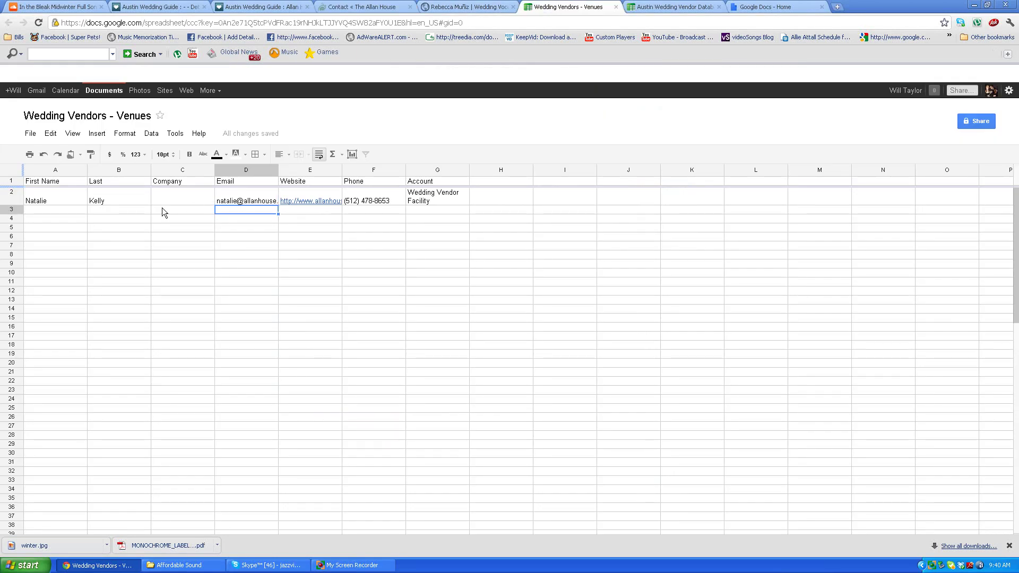
{"action": "key", "text": "ctrl+v"}
{"action": "left_click", "coordinate": [77, 210]}
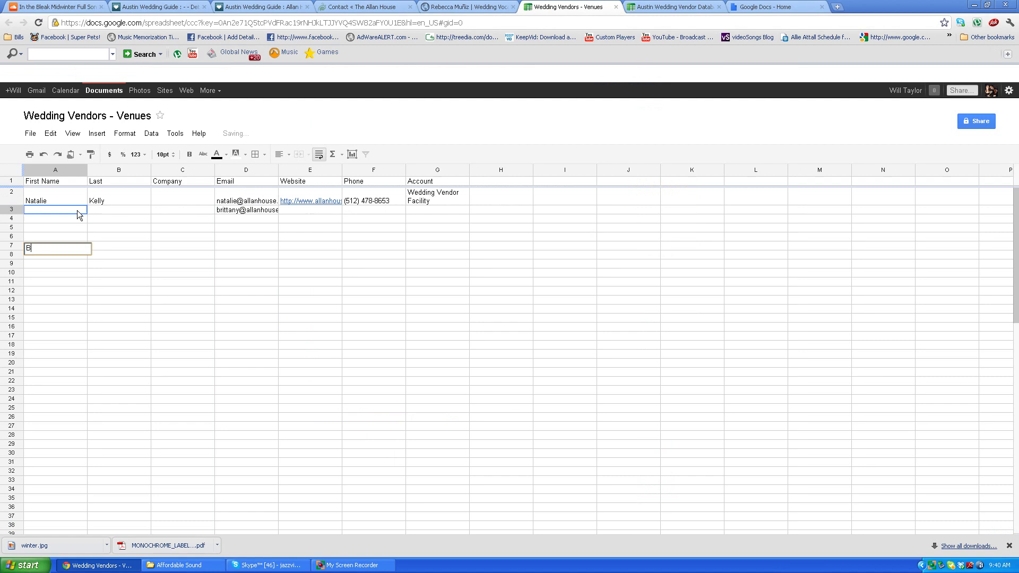
{"action": "key", "text": "Tab"}
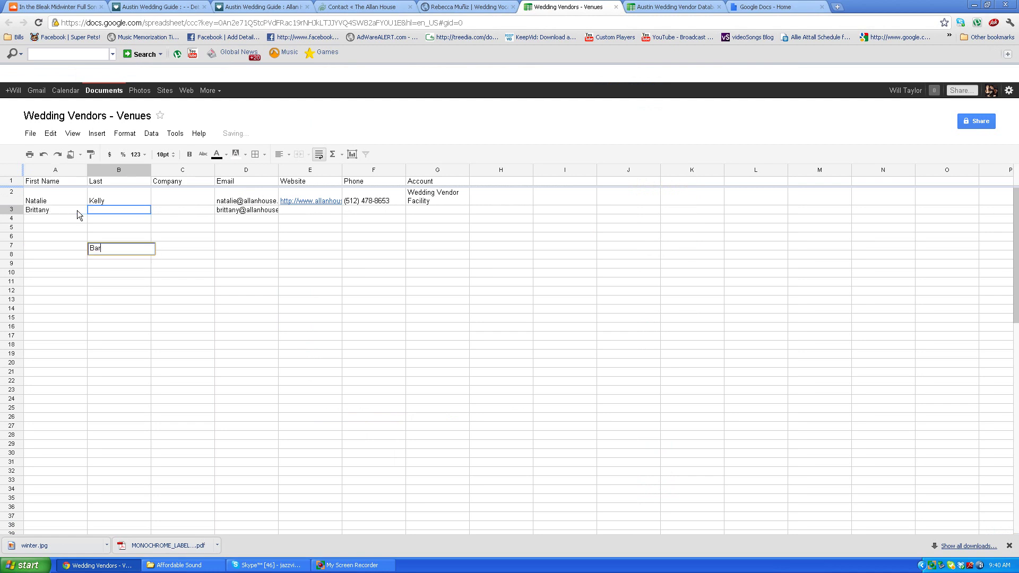
{"action": "key", "text": "Tab"}
{"action": "type", "text": "Allan "}
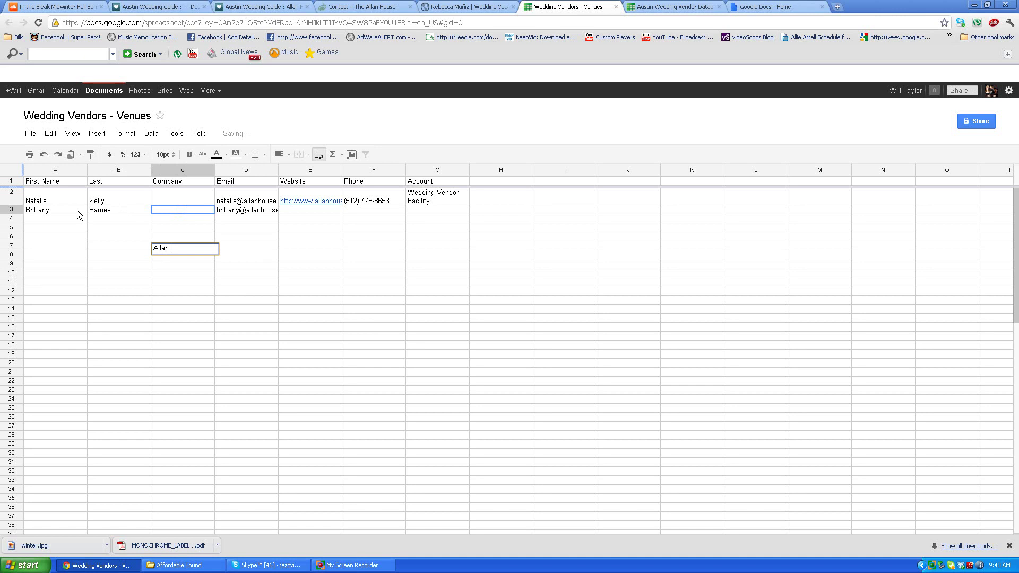
{"action": "type", "text": "House"}
{"action": "key", "text": "Return"}
Step: Copy Allan House into Natalie's company cell C2
{"action": "left_click", "coordinate": [203, 210]}
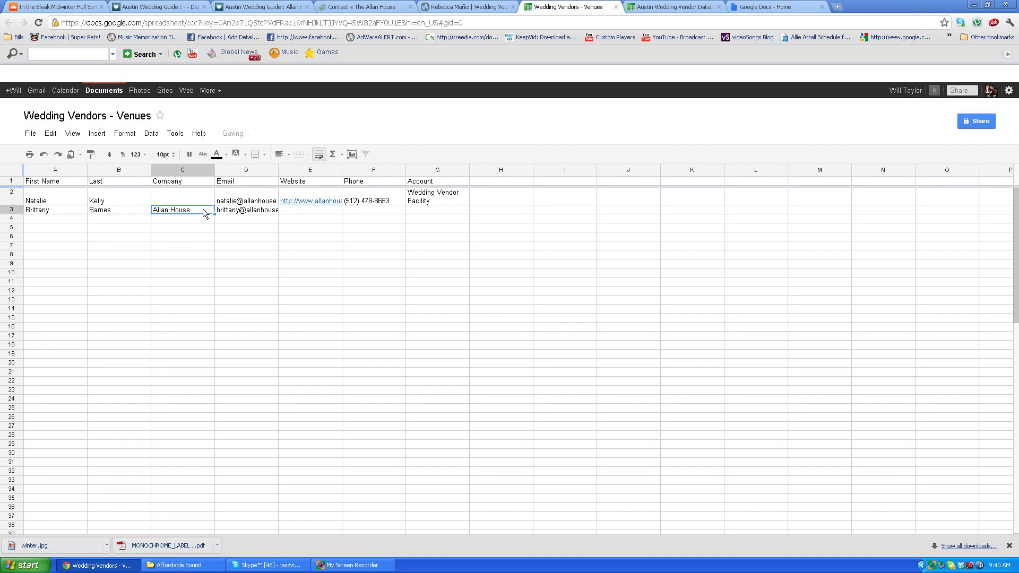
{"action": "left_click", "coordinate": [171, 194]}
{"action": "key", "text": "ctrl+v"}
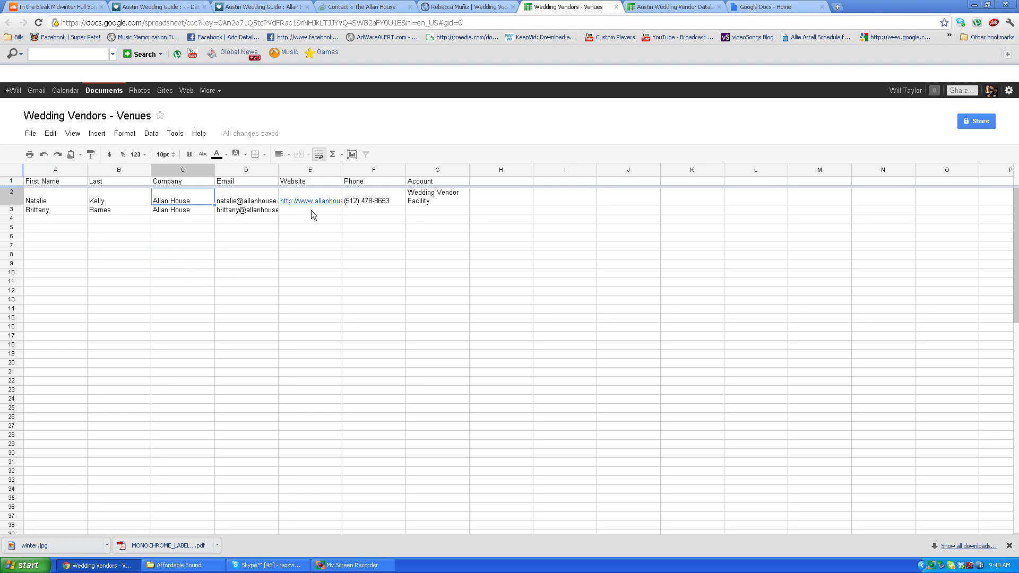
{"action": "key", "text": "Right"}
{"action": "key", "text": "Right"}
{"action": "key", "text": "Left"}
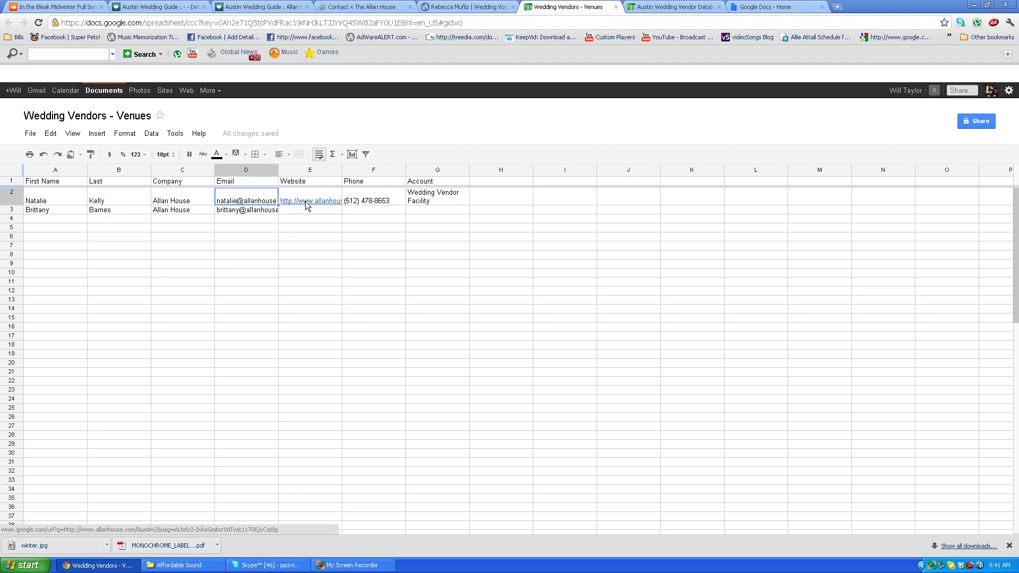
Step: Copy the website from E2 to E3 and the phone number from F2 to F3
{"action": "left_click", "coordinate": [305, 201]}
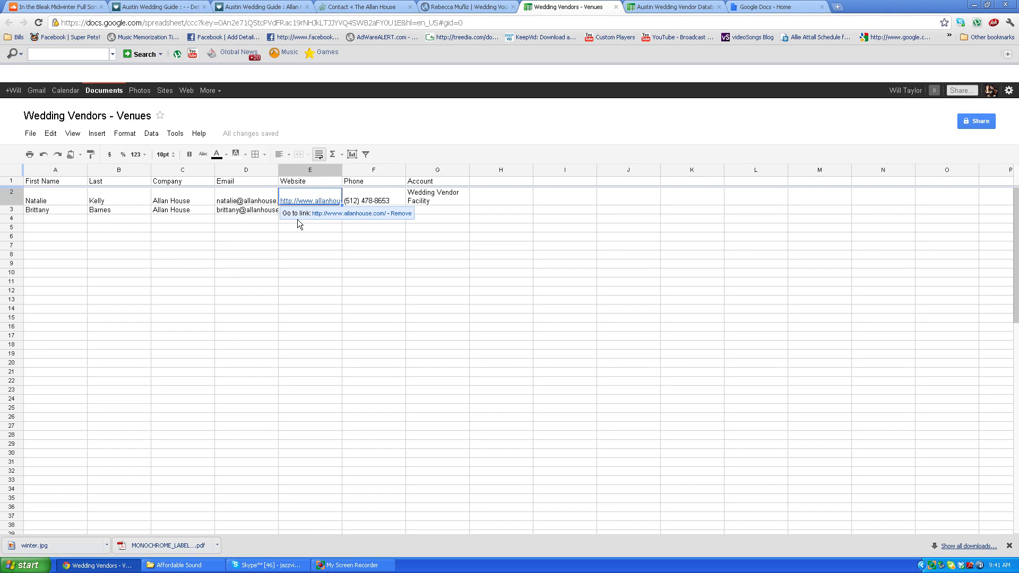
{"action": "key", "text": "ctrl+c"}
{"action": "key", "text": "Down"}
{"action": "key", "text": "ctrl+v"}
{"action": "left_click", "coordinate": [365, 201]}
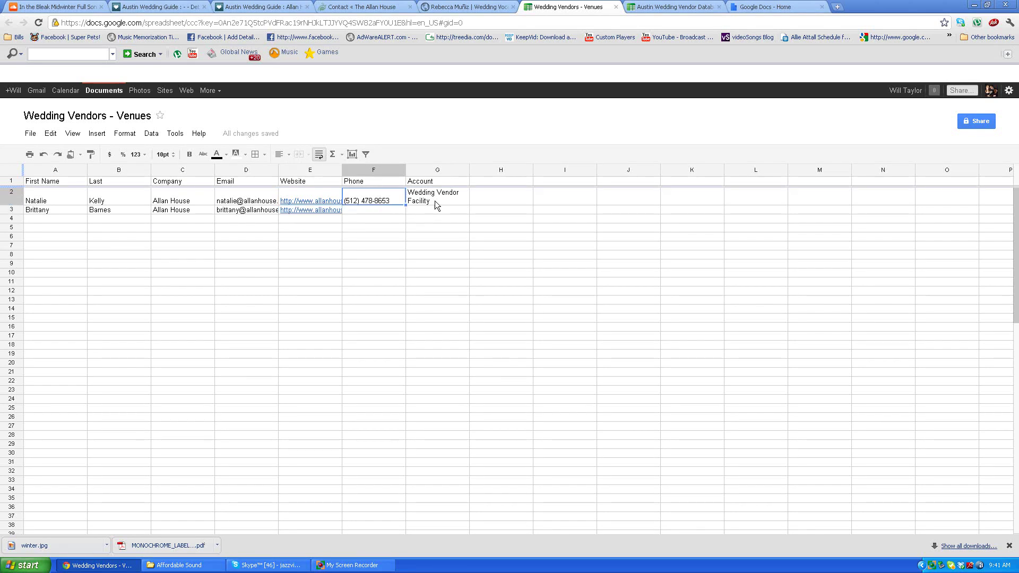
{"action": "key", "text": "ctrl+c"}
{"action": "left_click", "coordinate": [380, 211]}
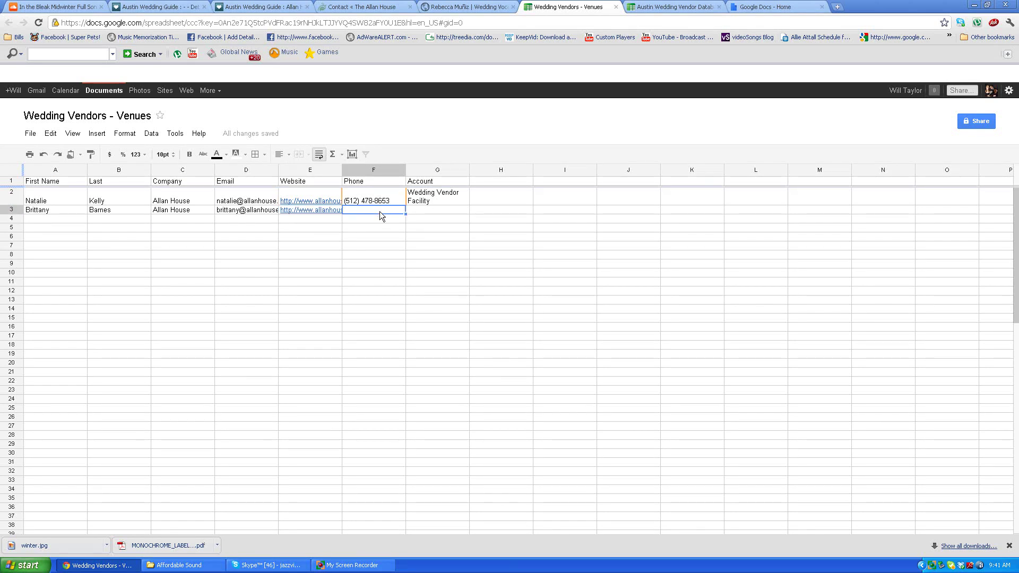
{"action": "key", "text": "ctrl+v"}
Step: Close The Allan House details tab and go to the Venues Details comparison table
{"action": "left_click", "coordinate": [361, 8]}
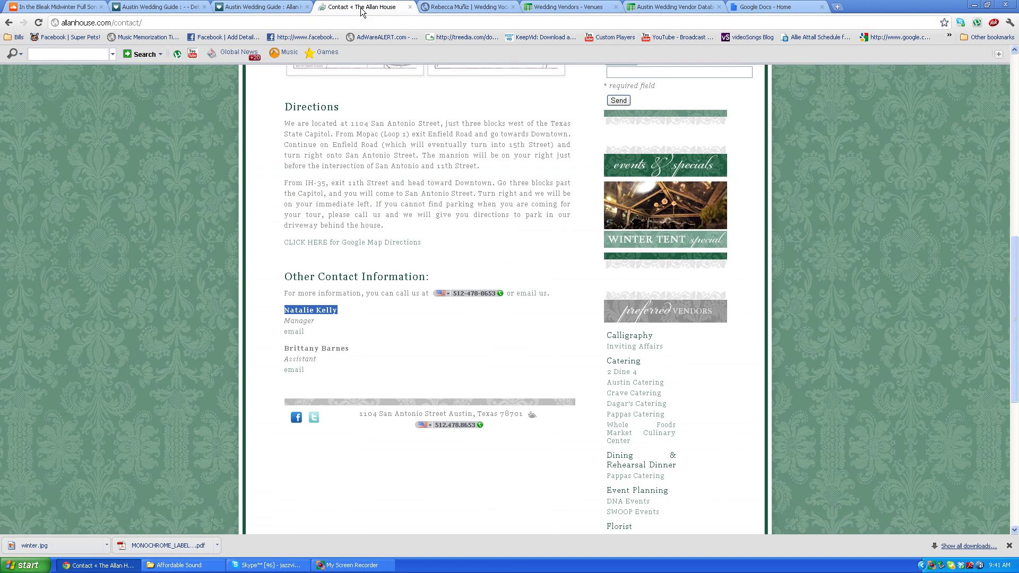
{"action": "left_click", "coordinate": [263, 8]}
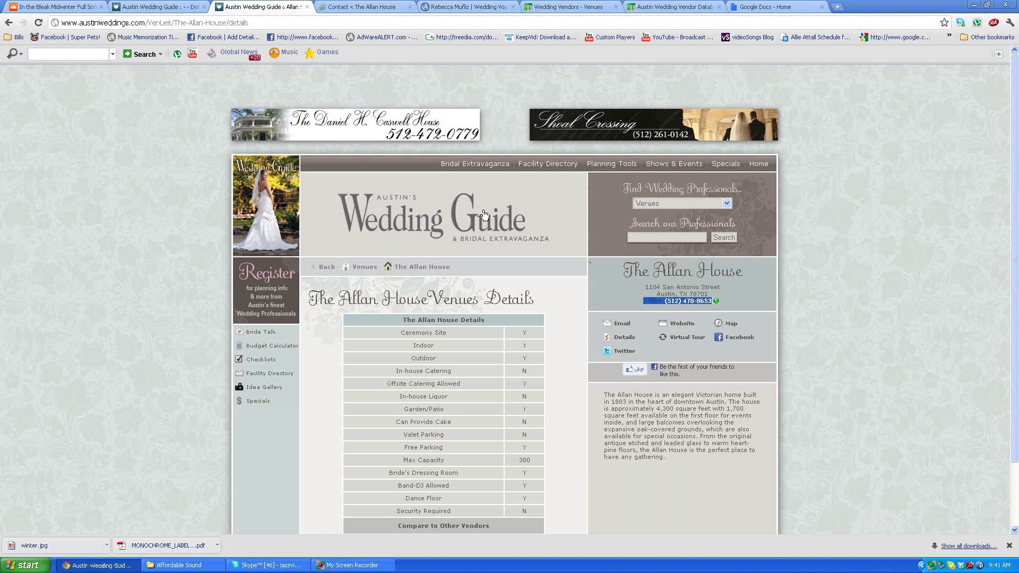
{"action": "left_click", "coordinate": [727, 204]}
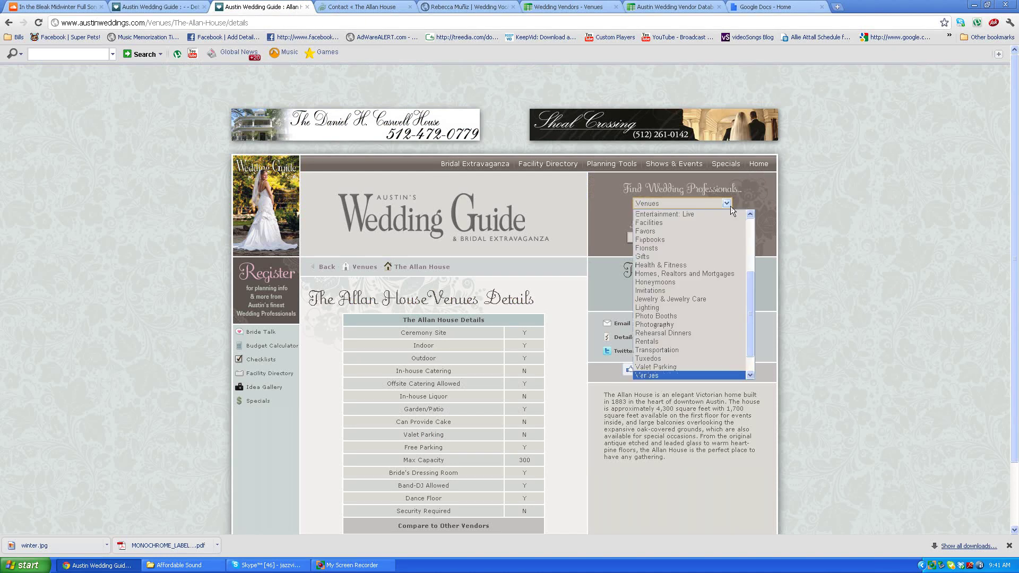
{"action": "left_click", "coordinate": [684, 372]}
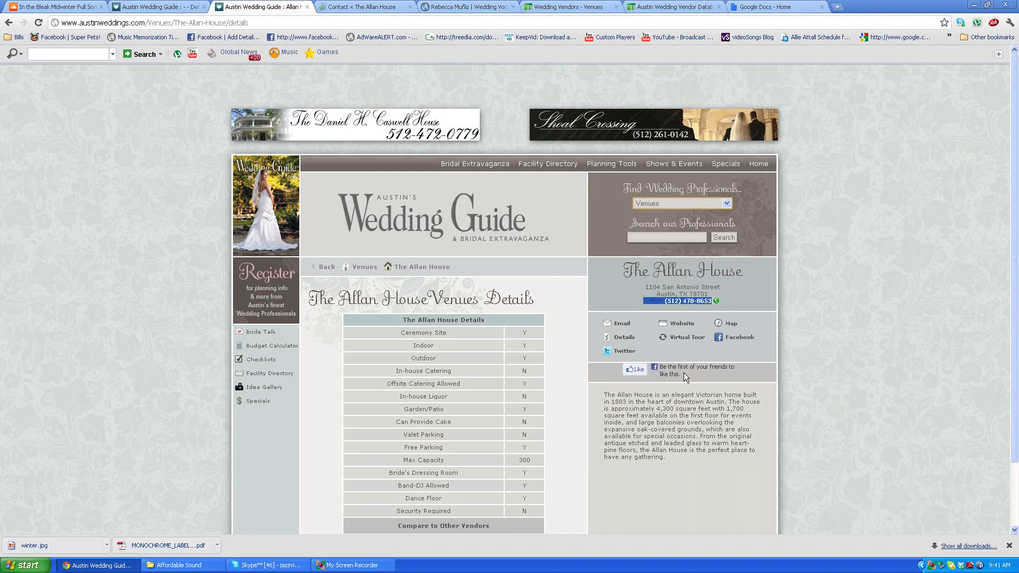
{"action": "left_click", "coordinate": [156, 6]}
{"action": "left_click", "coordinate": [255, 6]}
{"action": "left_click", "coordinate": [359, 6]}
{"action": "left_click", "coordinate": [155, 7]}
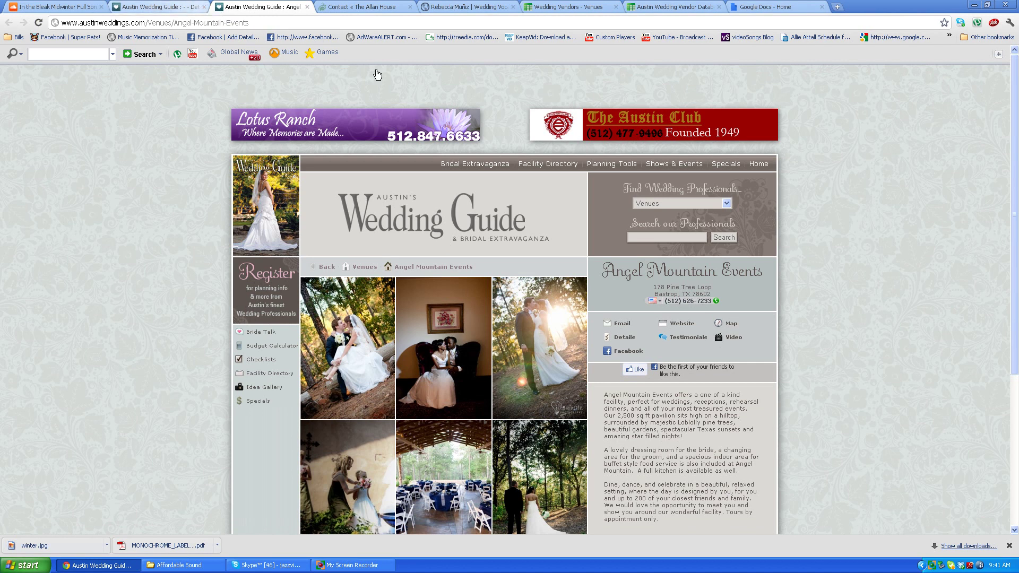
Step: Pick vendor categories twice from Find Wedding Professionals to reach the Venues listing
{"action": "left_click", "coordinate": [707, 204]}
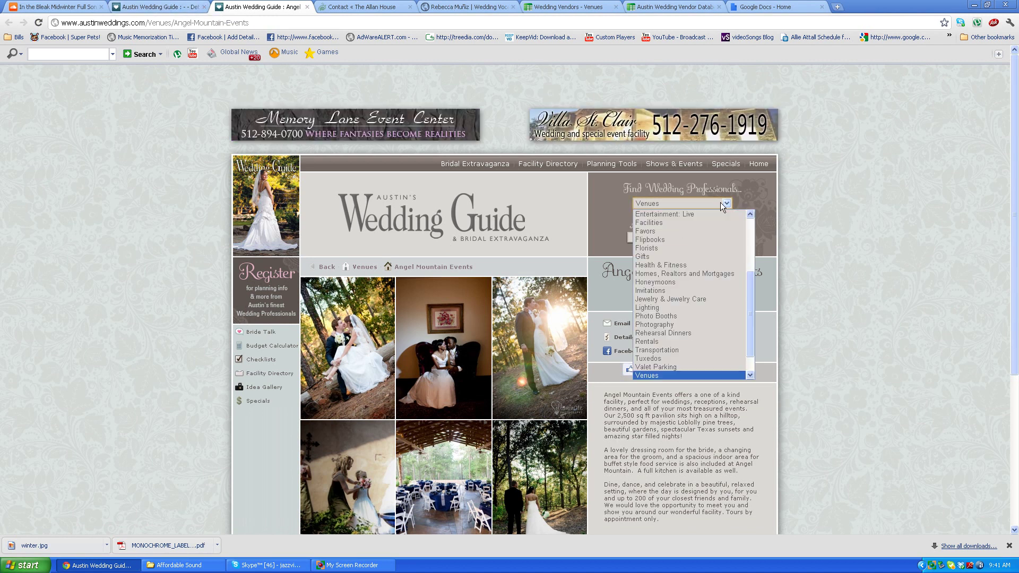
{"action": "left_click", "coordinate": [671, 223]}
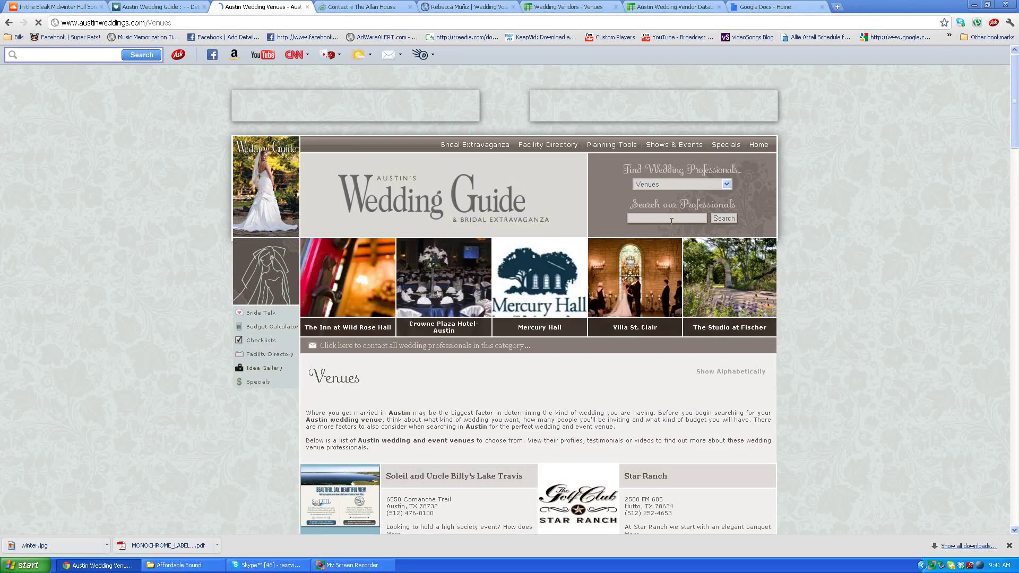
{"action": "scroll", "coordinate": [865, 358], "scroll_direction": "down", "scroll_amount": 3}
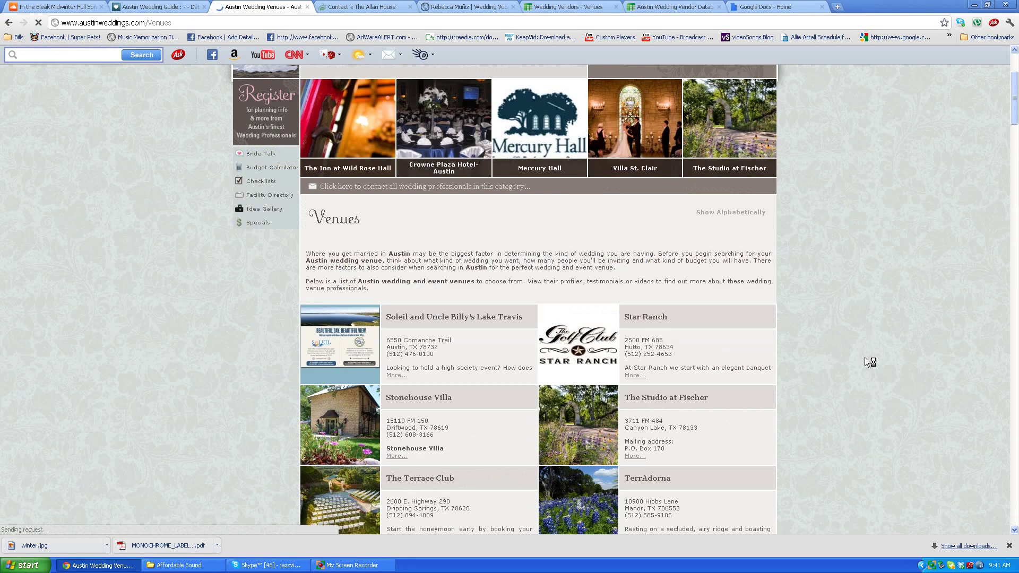
{"action": "scroll", "coordinate": [869, 361], "scroll_direction": "up", "scroll_amount": 3}
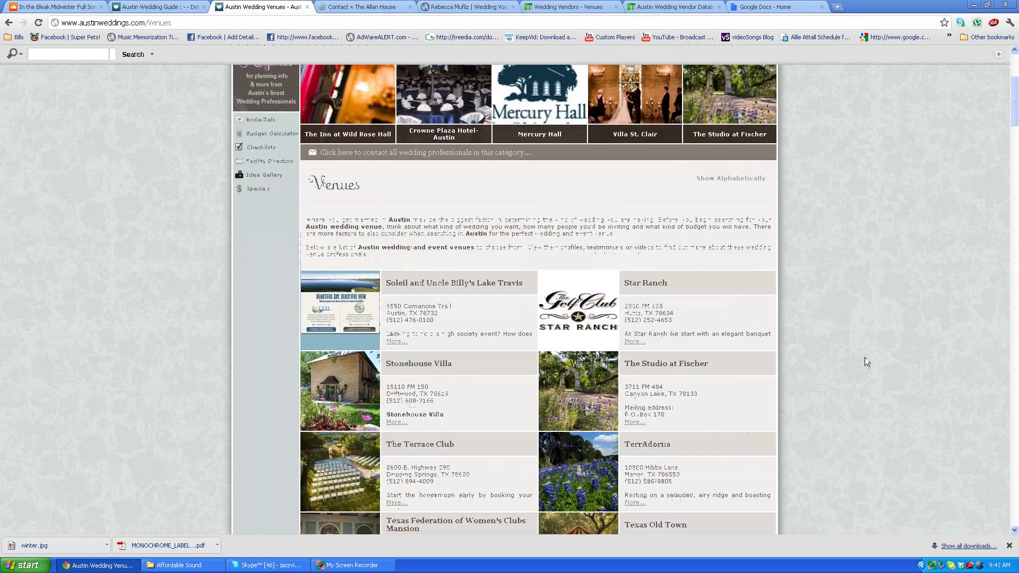
{"action": "left_click", "coordinate": [665, 204]}
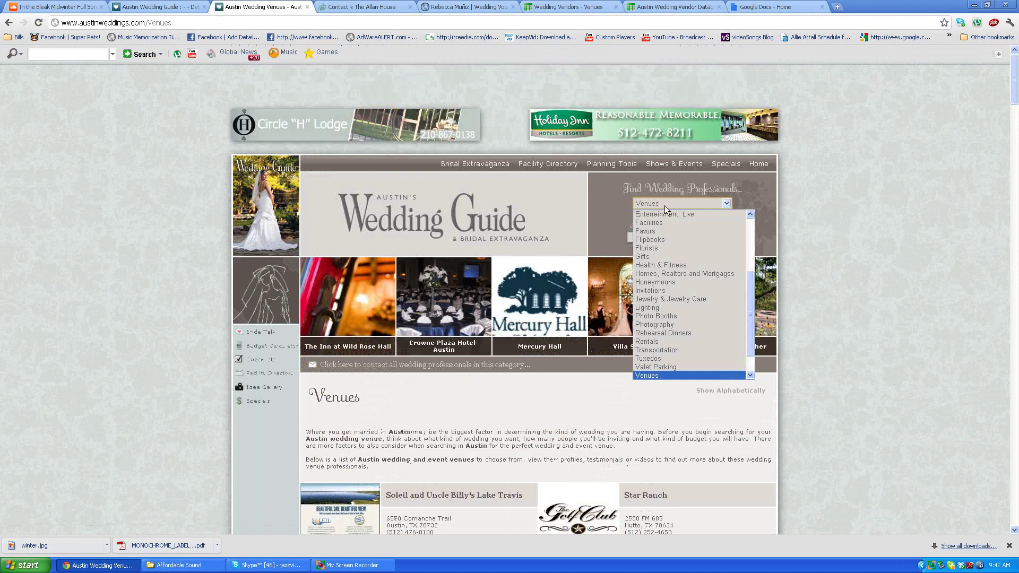
{"action": "left_click", "coordinate": [661, 224]}
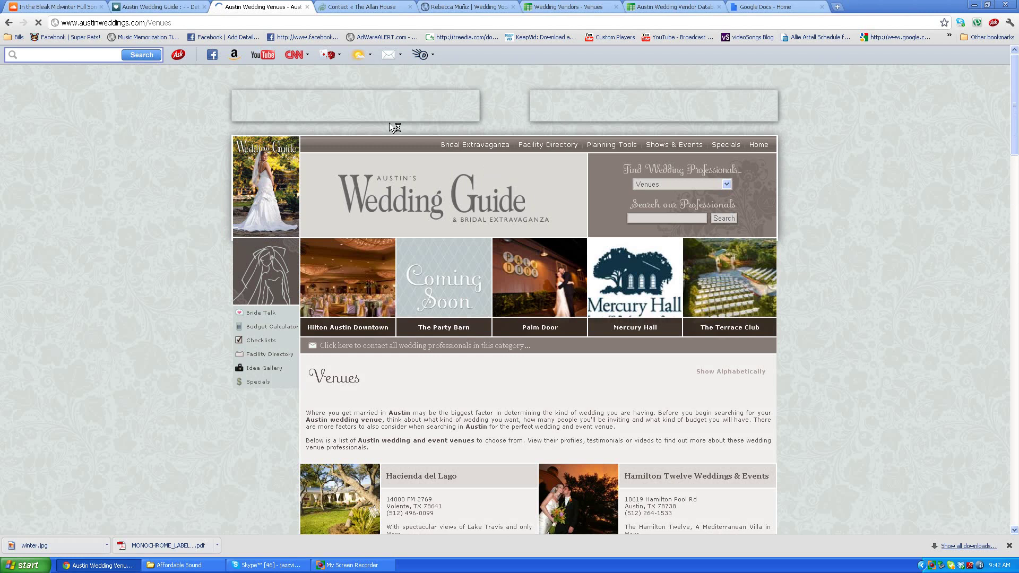
Step: From the Venues Details tab, open the vendor category list to choose Consultants
{"action": "left_click", "coordinate": [156, 7]}
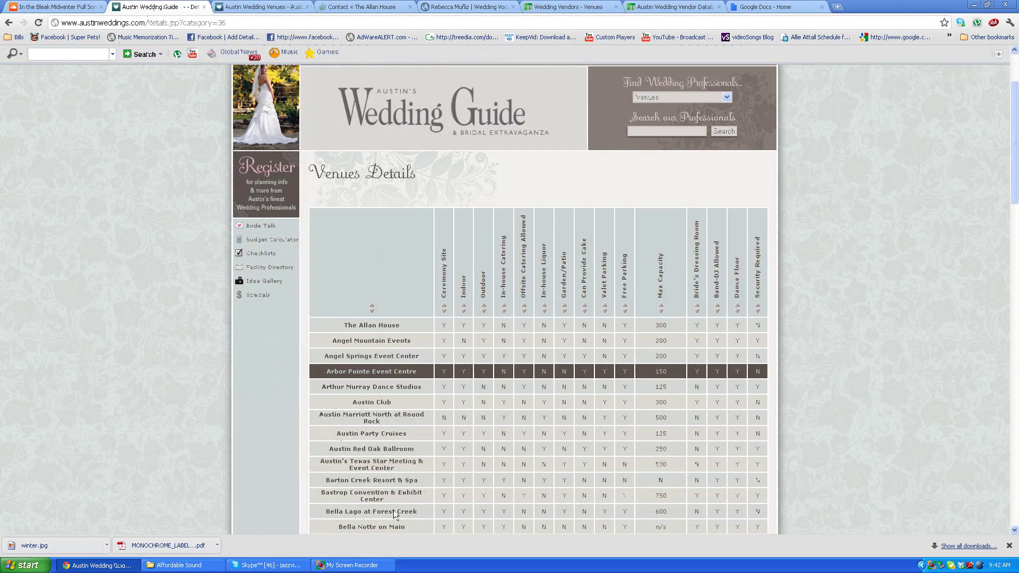
{"action": "left_click", "coordinate": [673, 97]}
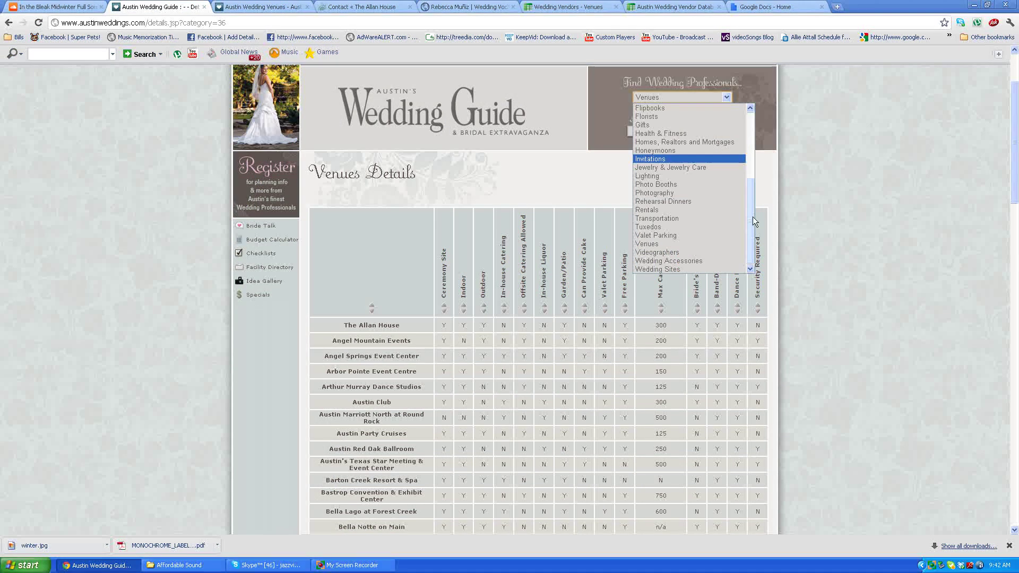
{"action": "left_click_drag", "start_coordinate": [755, 252], "coordinate": [755, 158]}
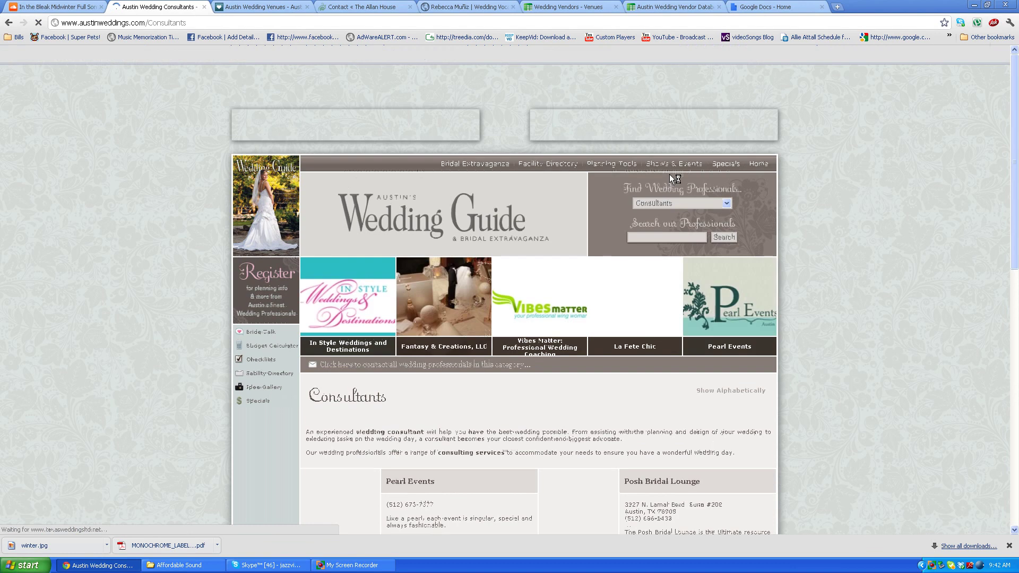
{"action": "scroll", "coordinate": [485, 357], "scroll_direction": "down", "scroll_amount": 3}
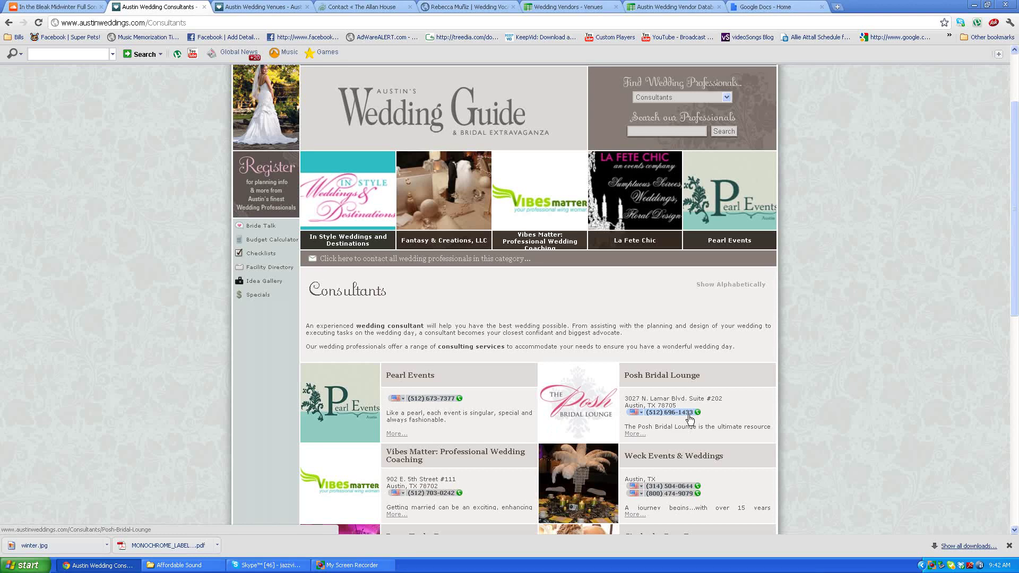
{"action": "scroll", "coordinate": [879, 437], "scroll_direction": "down", "scroll_amount": 5}
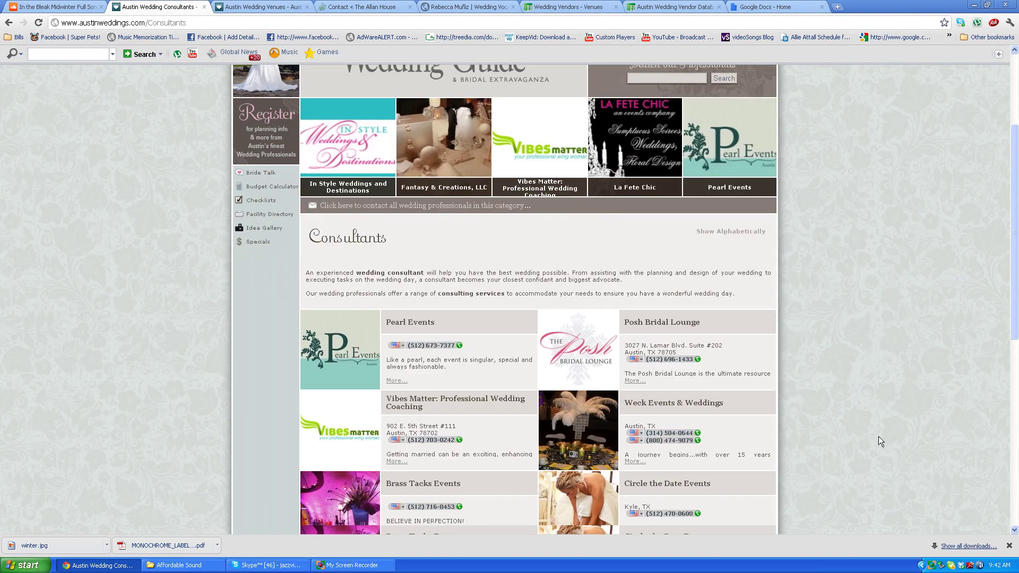
{"action": "scroll", "coordinate": [879, 436], "scroll_direction": "down", "scroll_amount": 4}
{"action": "scroll", "coordinate": [878, 436], "scroll_direction": "up", "scroll_amount": 1}
{"action": "scroll", "coordinate": [878, 437], "scroll_direction": "up", "scroll_amount": 4}
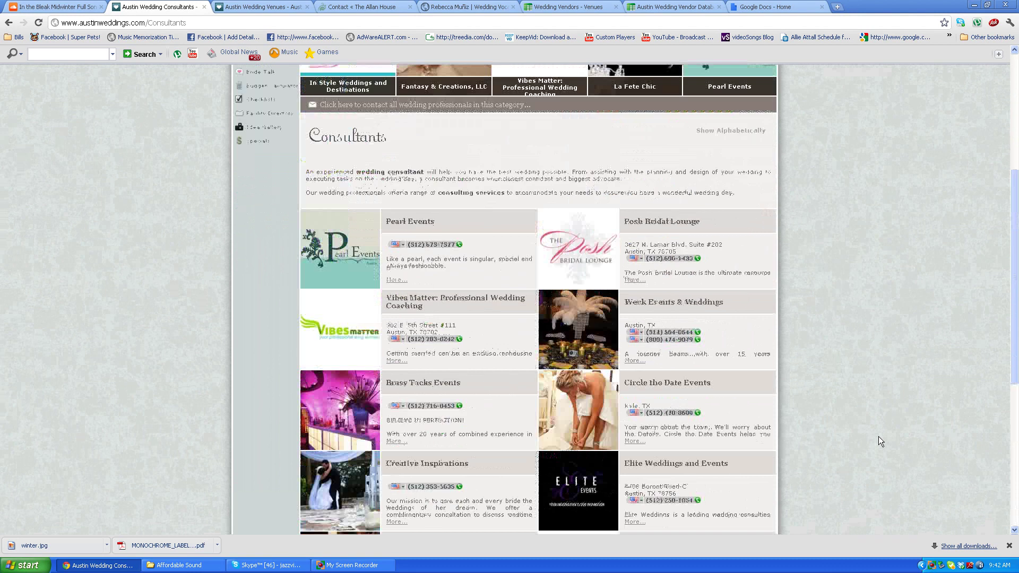
{"action": "scroll", "coordinate": [878, 436], "scroll_direction": "up", "scroll_amount": 3}
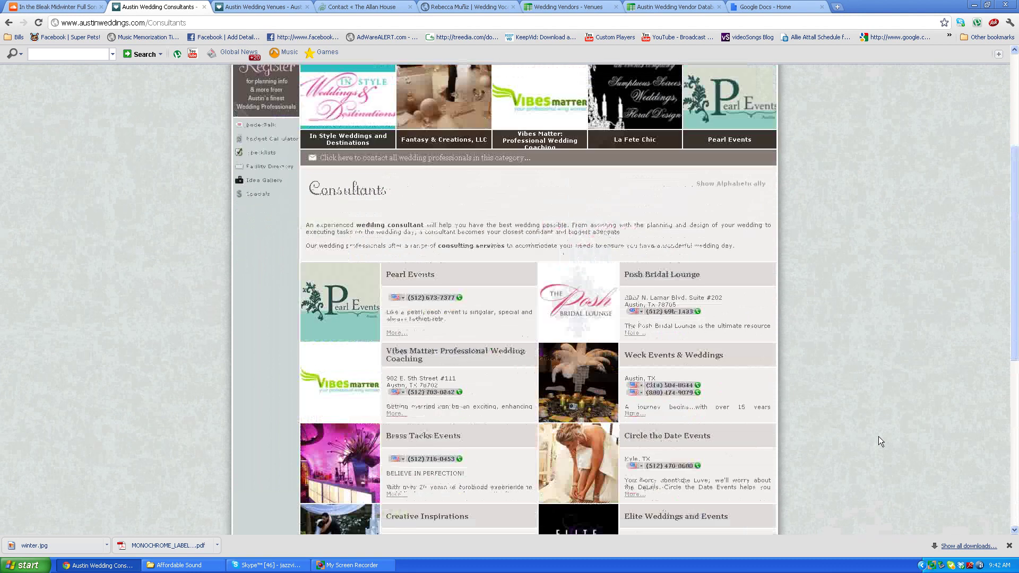
Step: Bring My Screen Recorder to the front over the Austin Wedding Guide consultants page
{"action": "left_click", "coordinate": [353, 565]}
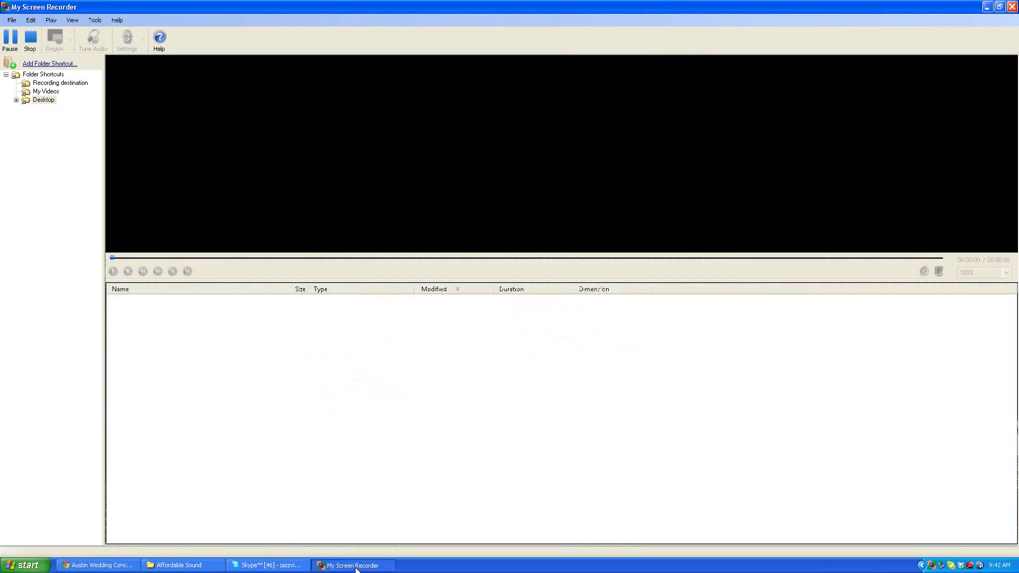